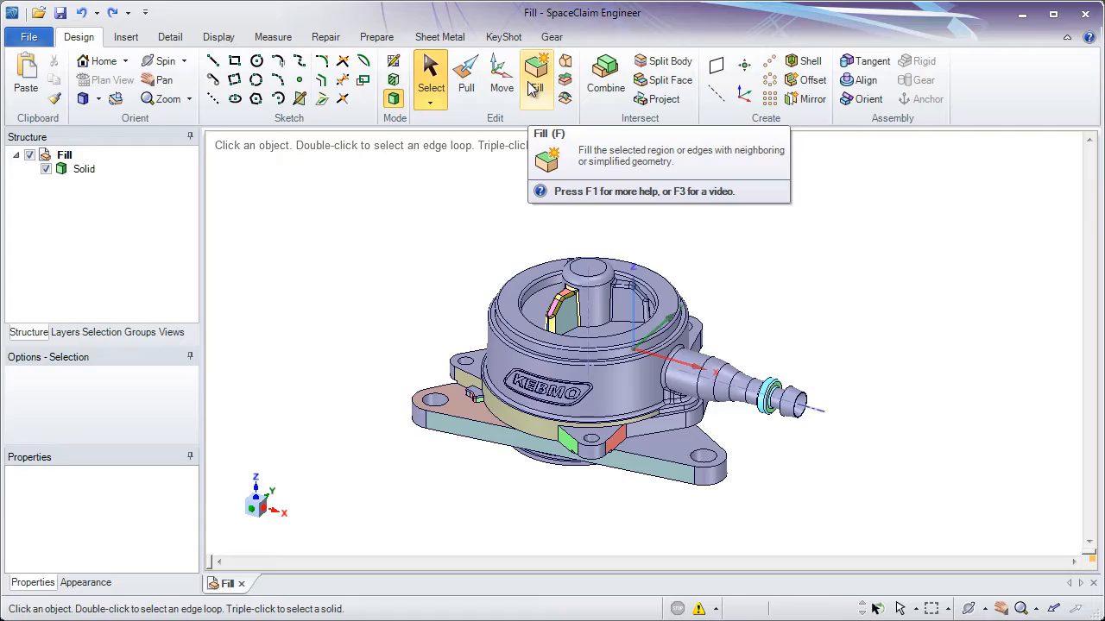
- Fill the rounded end face of the front mounting lug so its green and red side faces extend to a sharp corner
scroll(594, 495, up, 2)
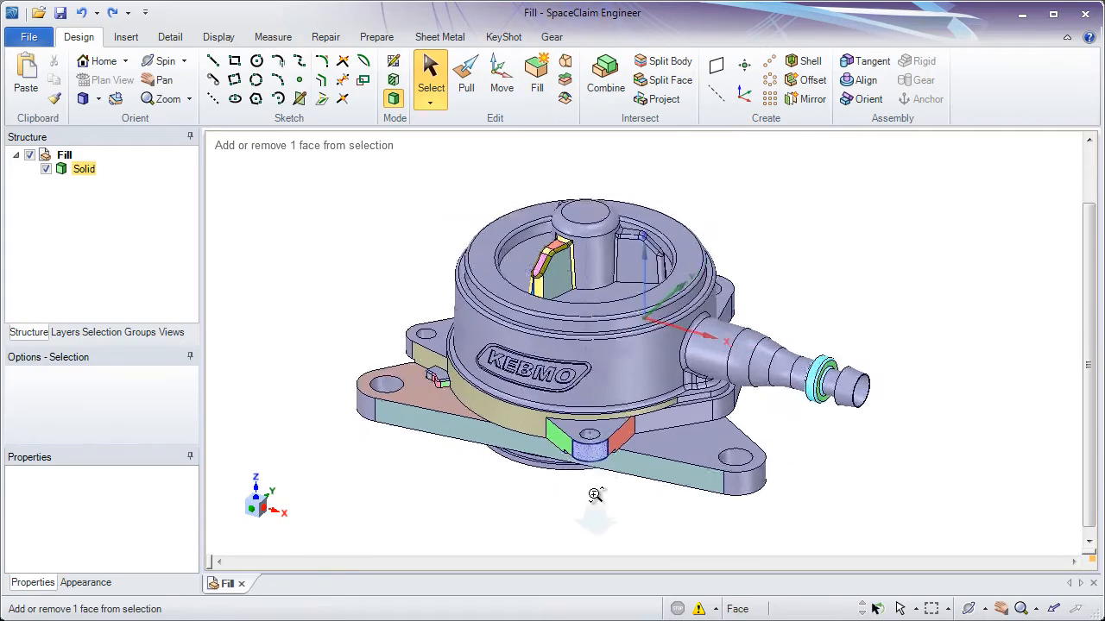
scroll(584, 535, up, 5)
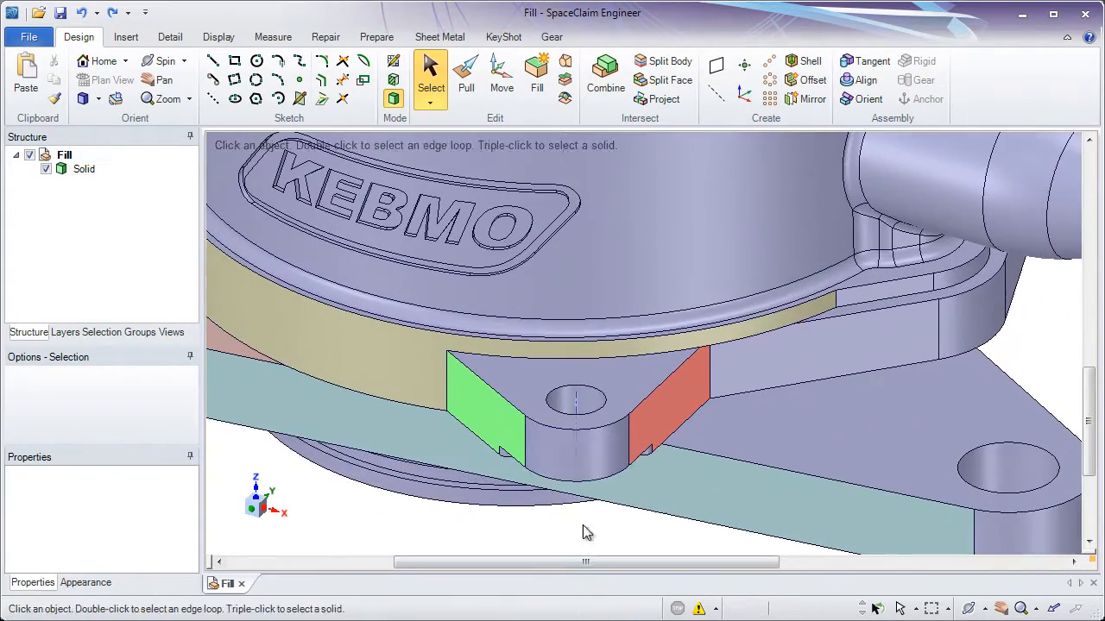
scroll(587, 517, up, 4)
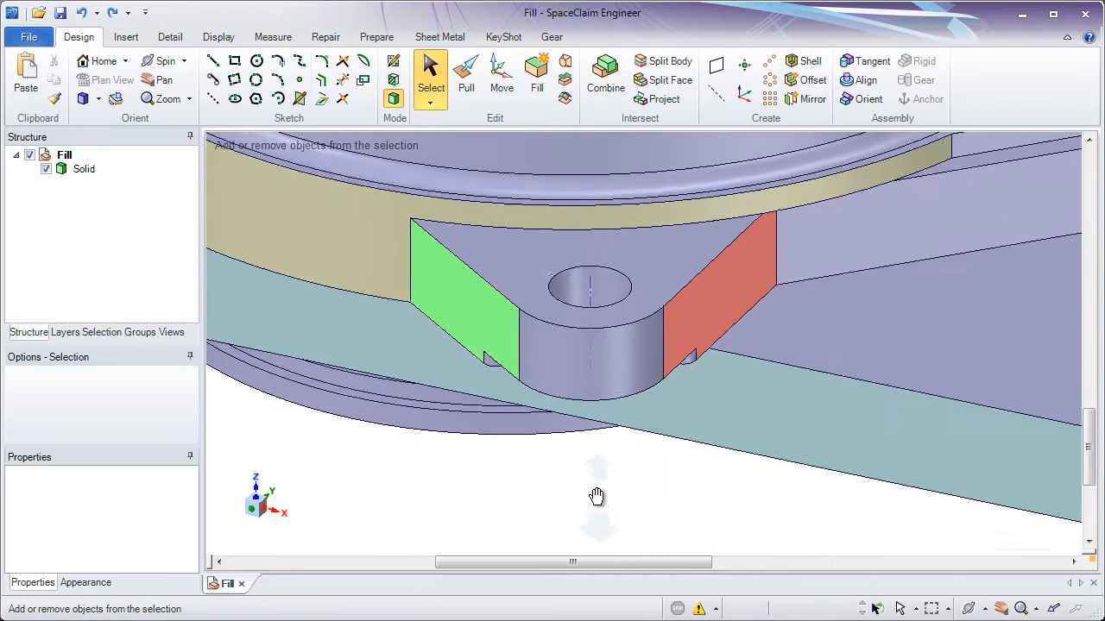
shift+middle_drag(596, 497, 594, 547)
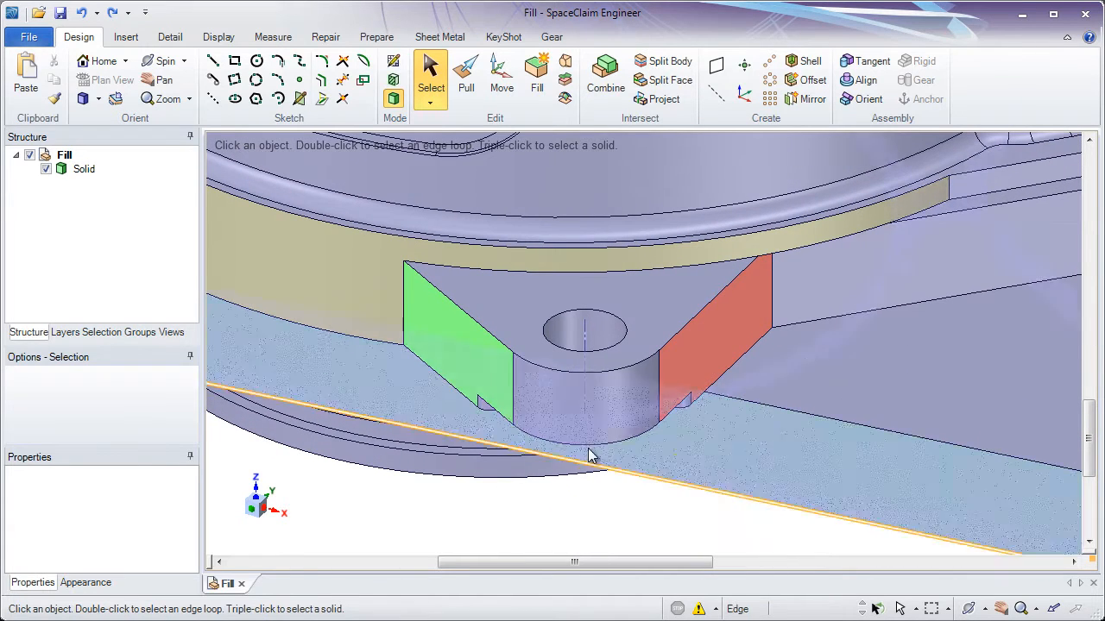
click(601, 409)
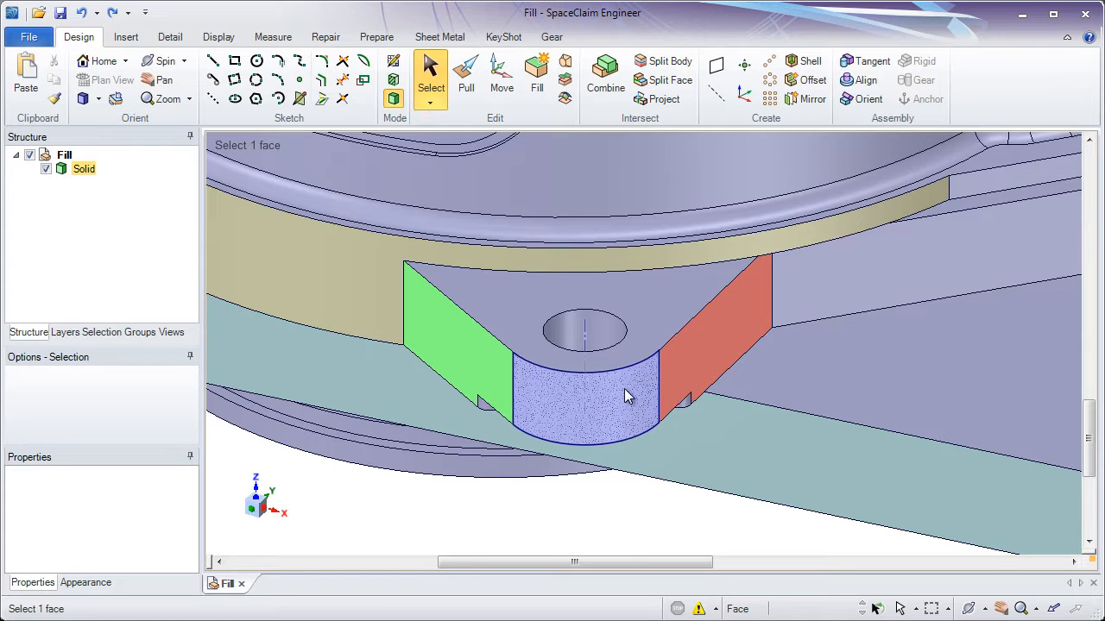
click(611, 395)
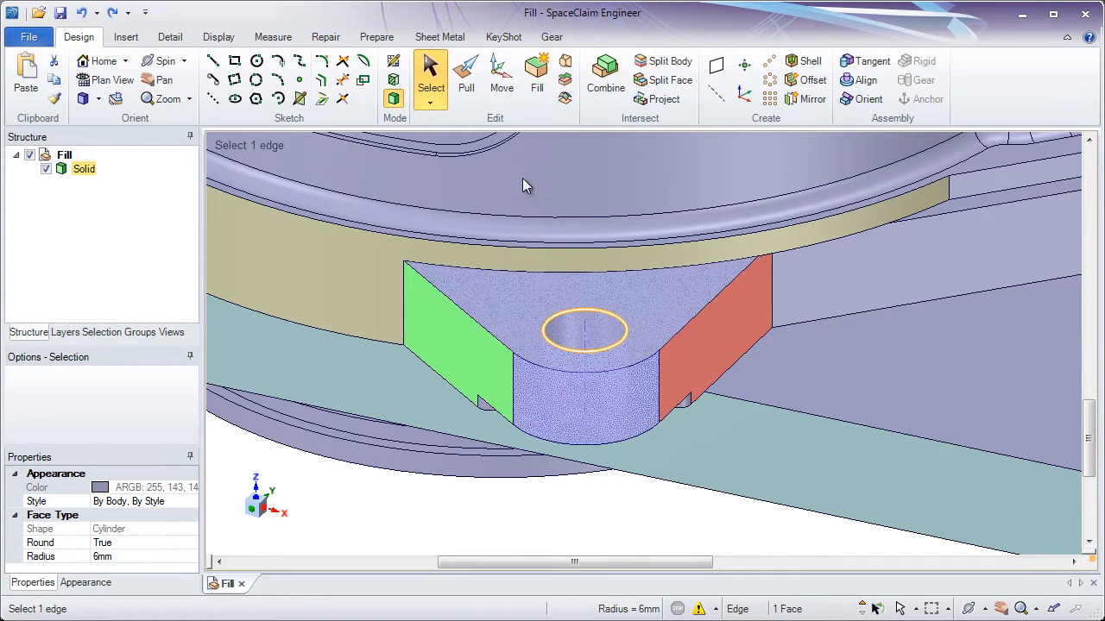
click(536, 82)
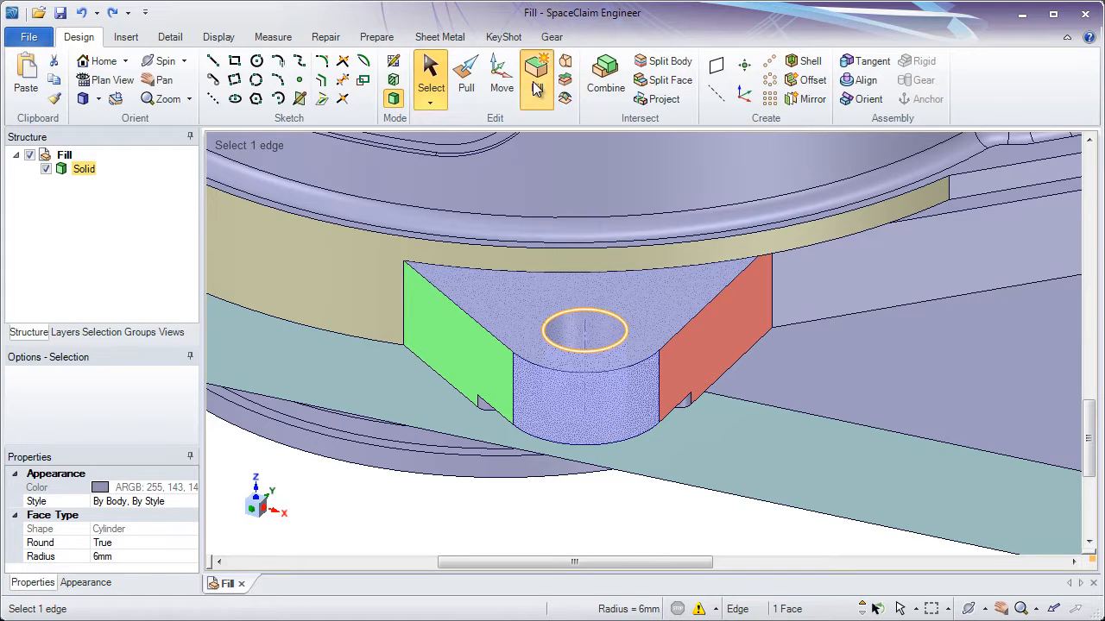
click(551, 389)
click(646, 408)
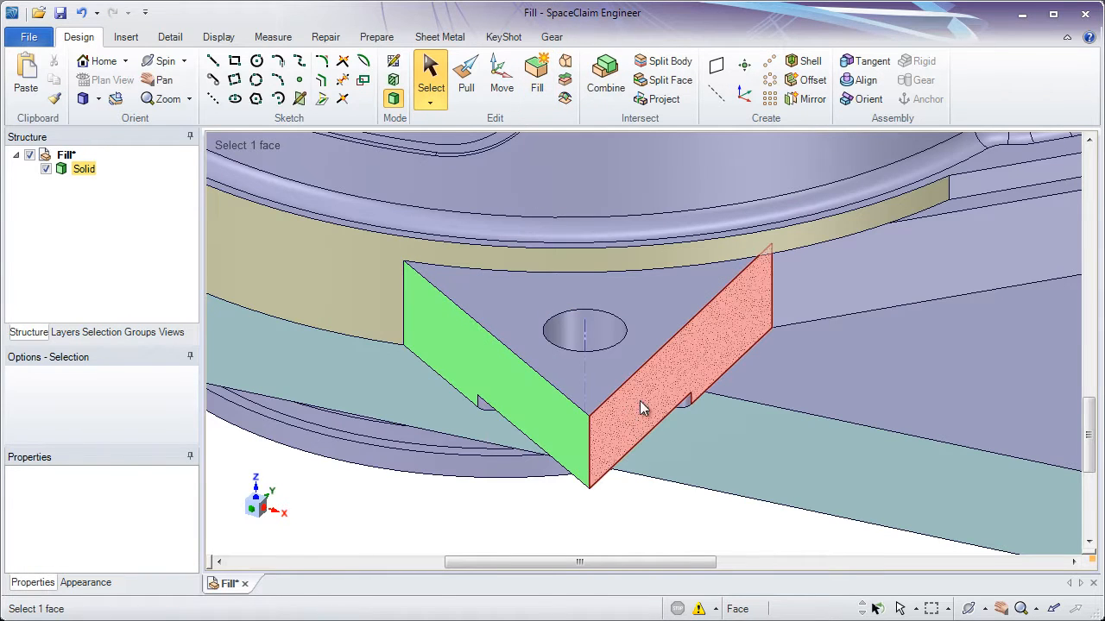
click(515, 416)
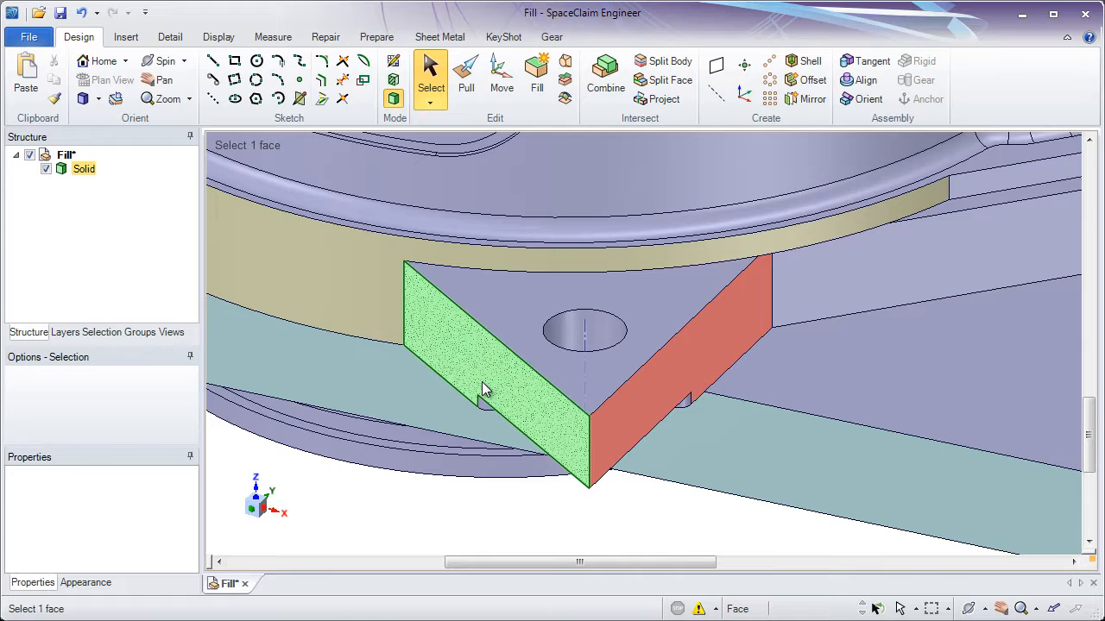
click(701, 357)
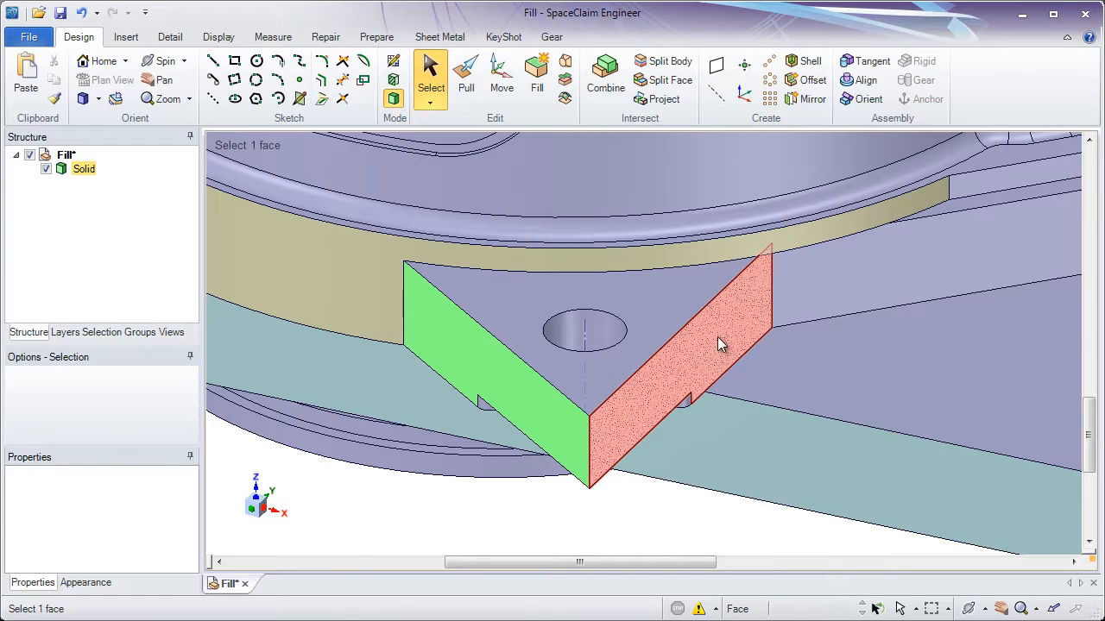
click(578, 442)
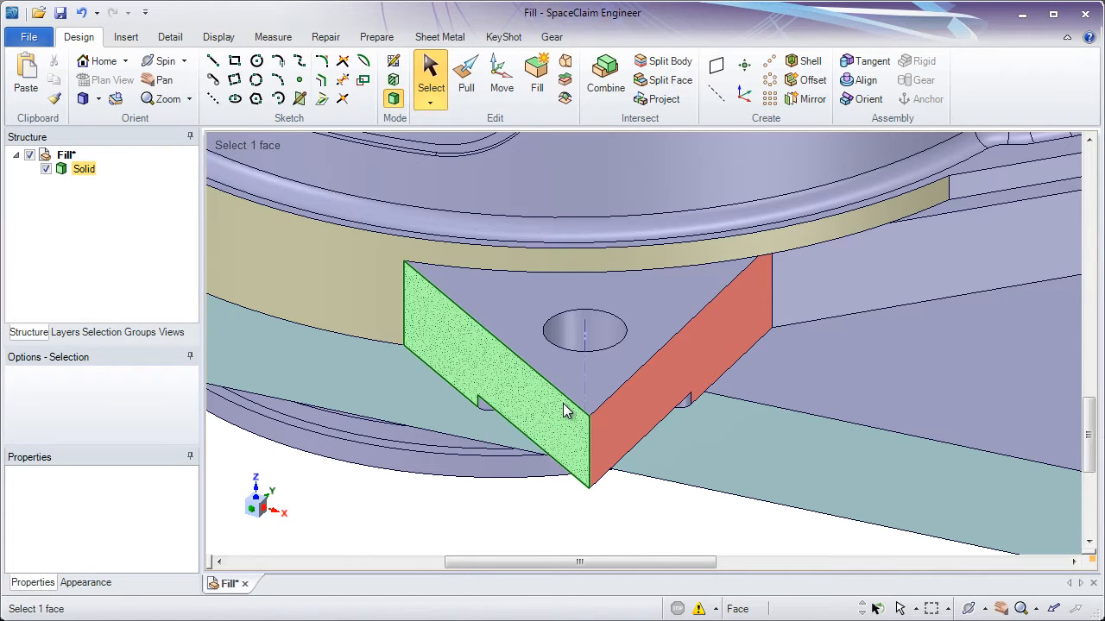
- Fill the hole through the pointed front lug by removing its cylindrical inner face
click(592, 312)
middle_drag(592, 313, 592, 370)
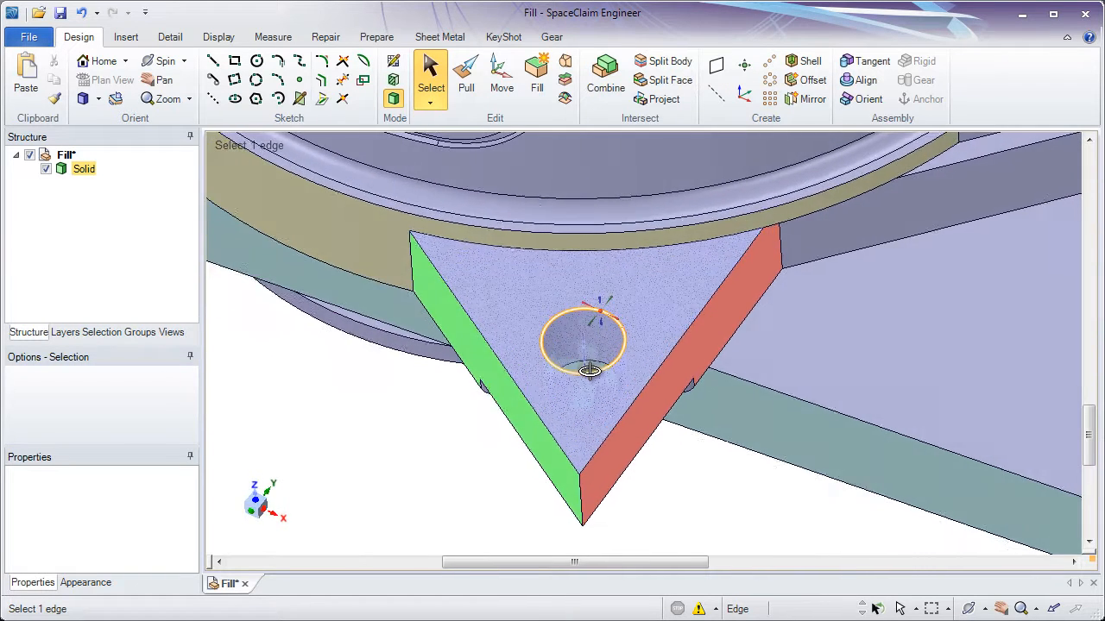
scroll(587, 387, up, 5)
click(584, 406)
click(608, 333)
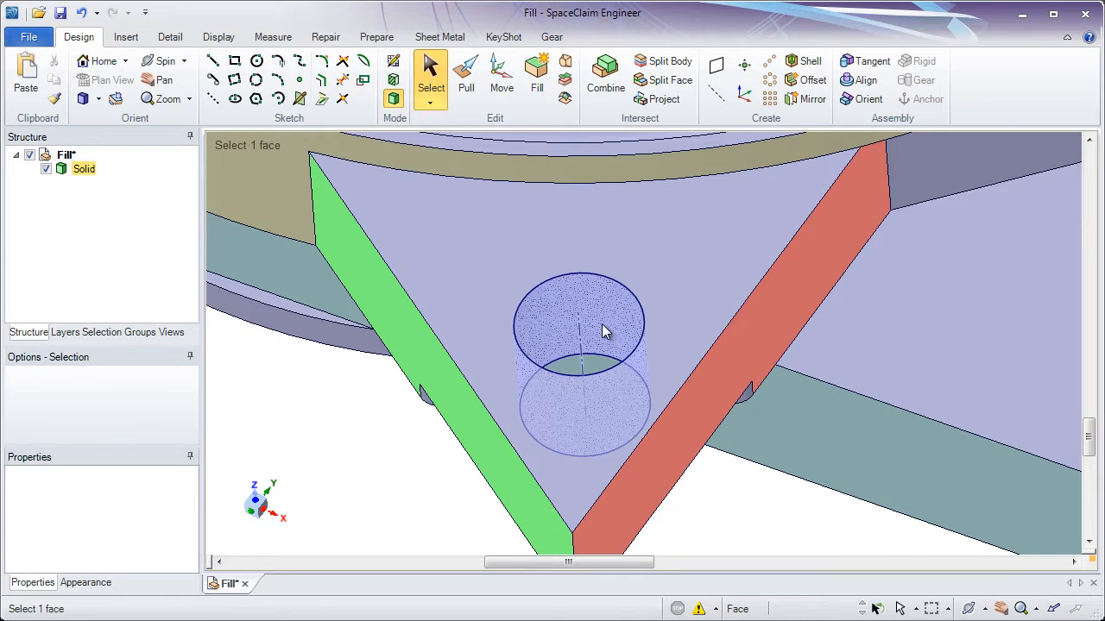
click(601, 323)
middle_drag(602, 324, 605, 345)
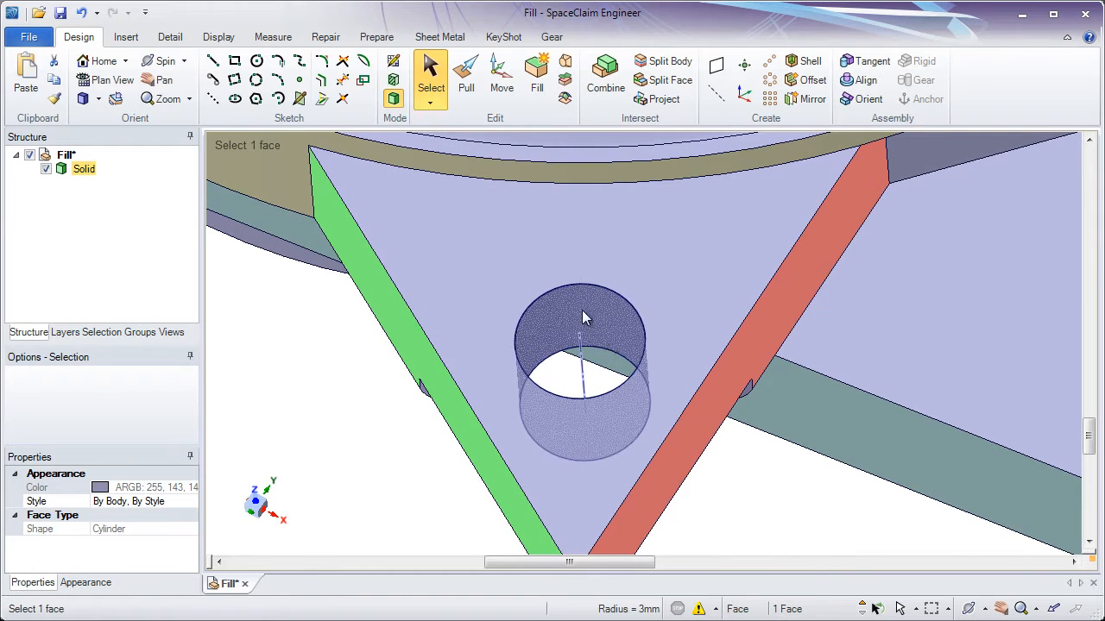
click(542, 92)
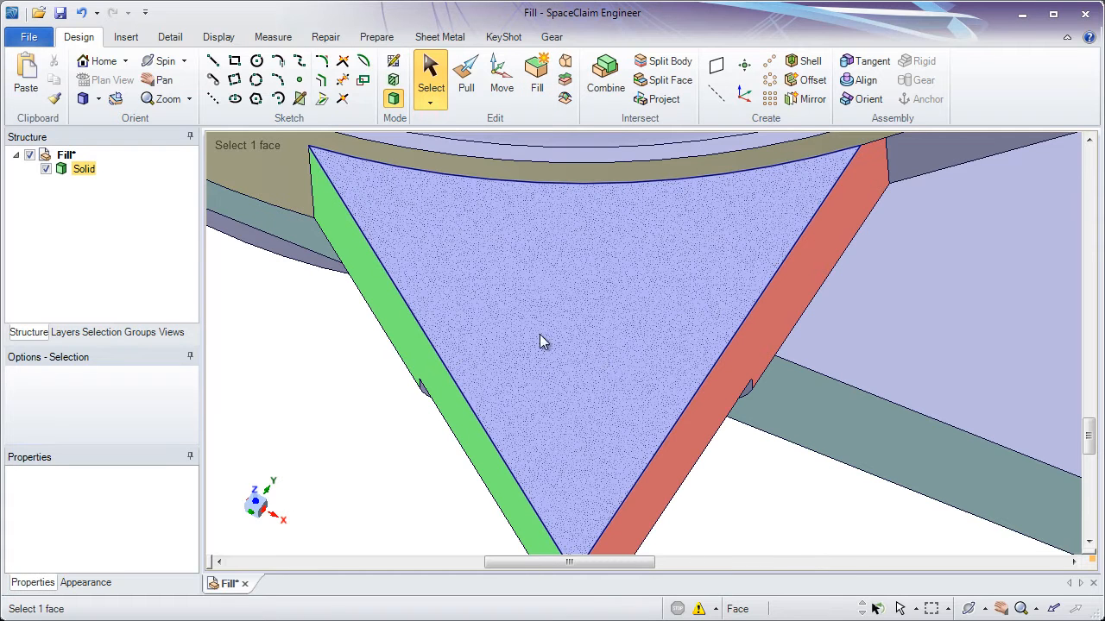
key(Escape)
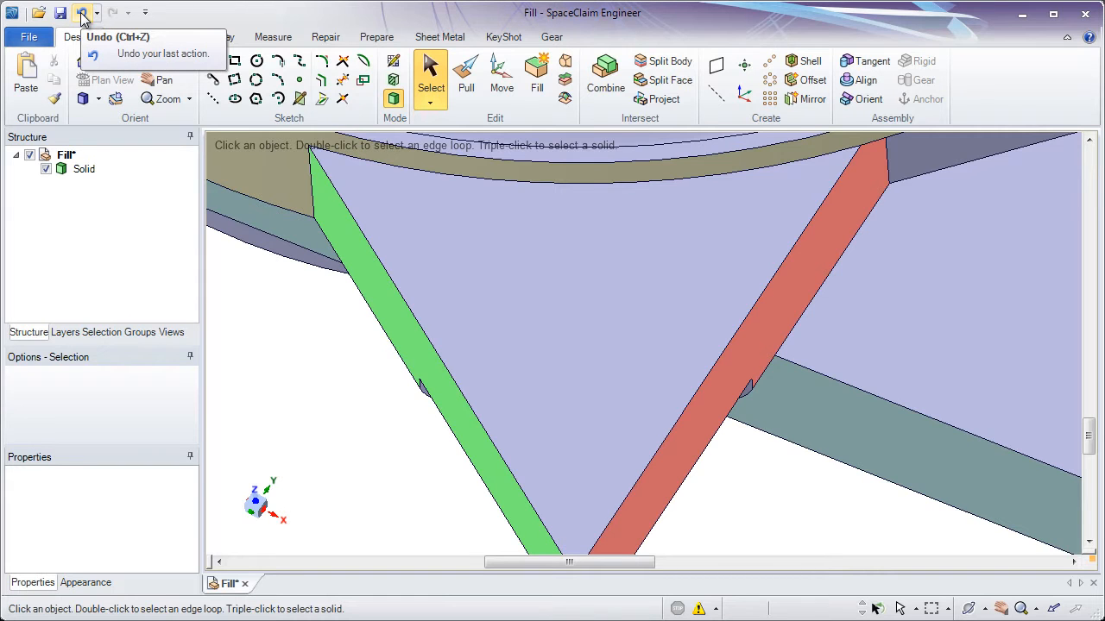
- Undo the hole fill and use Fill on only the hole's upper edge to cap it with a surface
click(82, 18)
click(310, 383)
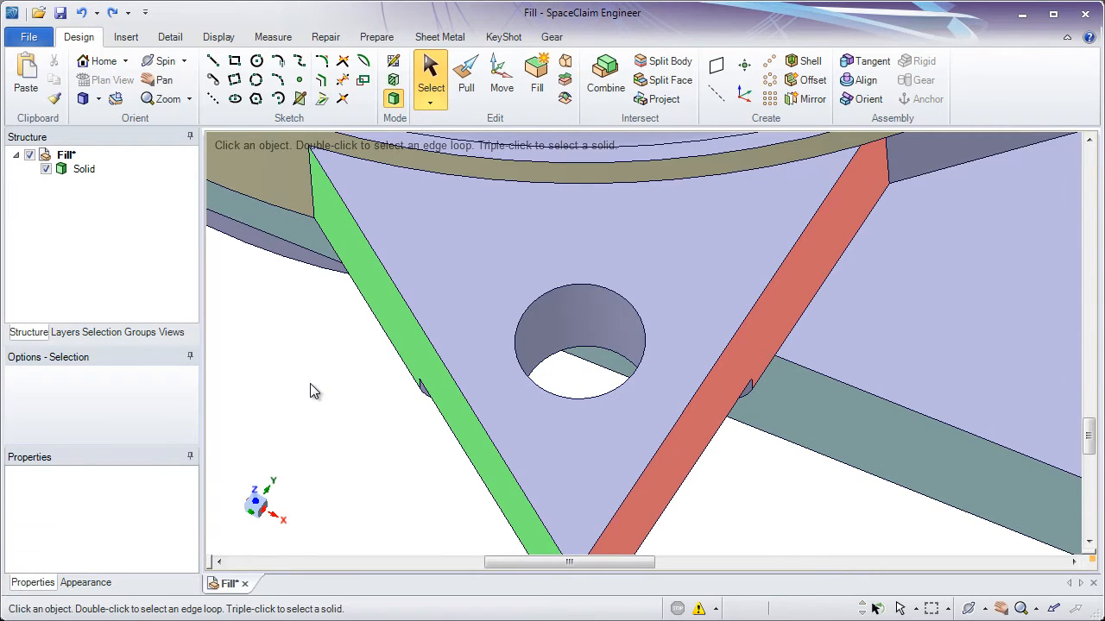
click(455, 348)
click(517, 322)
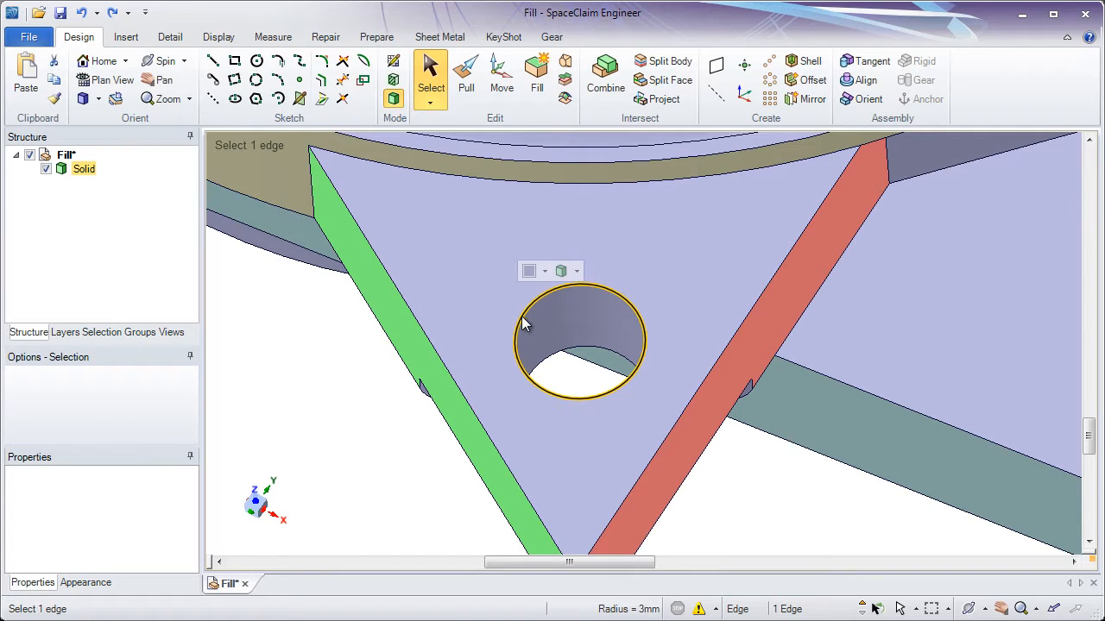
click(536, 91)
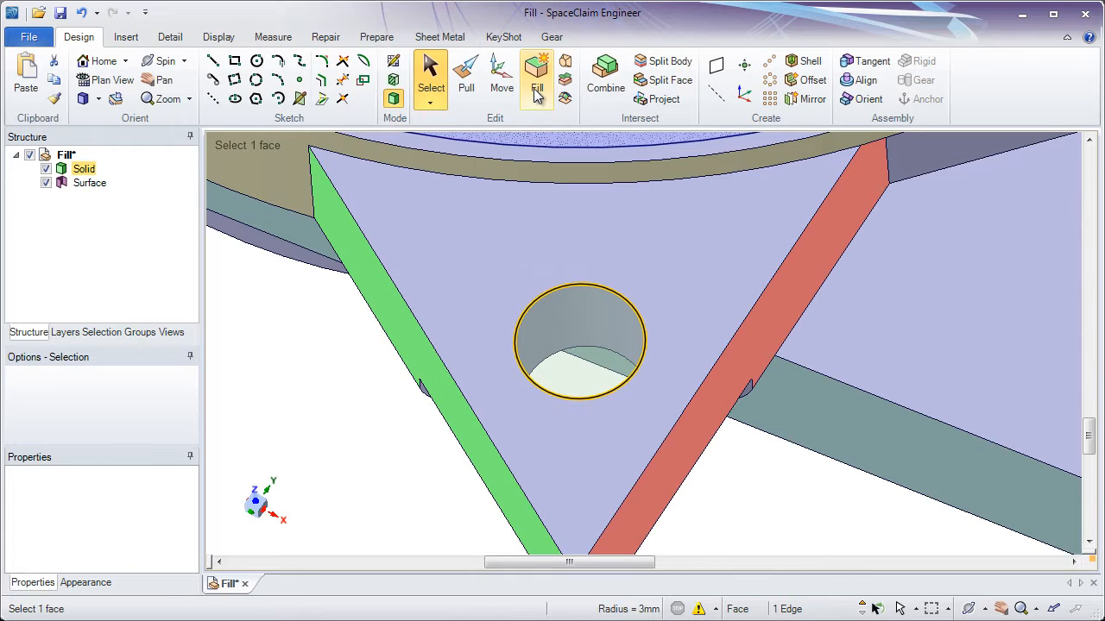
click(571, 349)
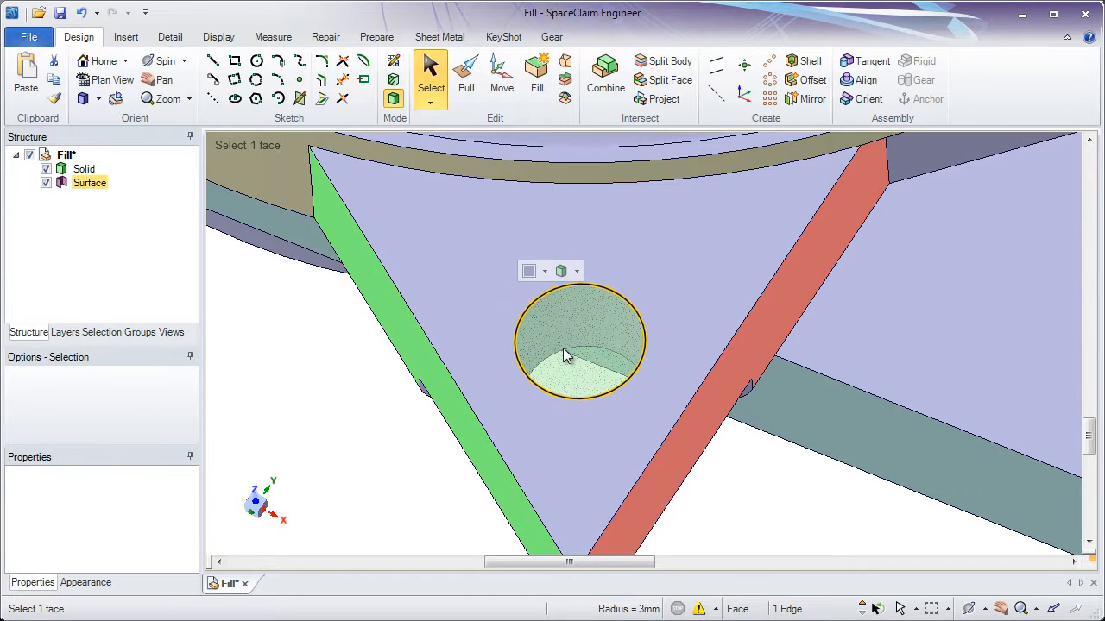
click(84, 192)
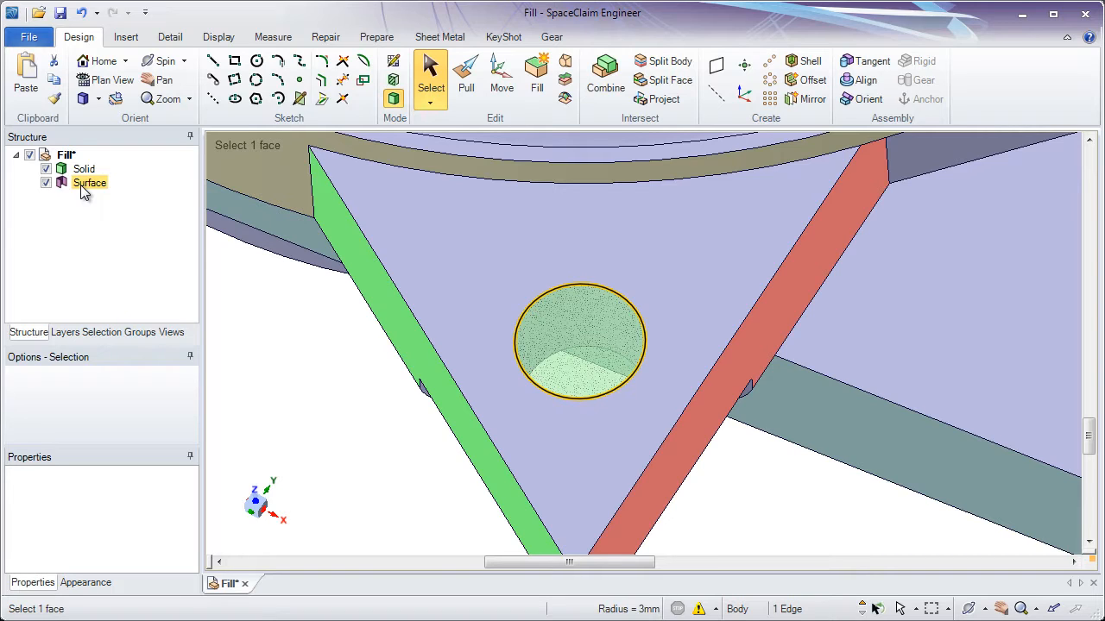
click(289, 364)
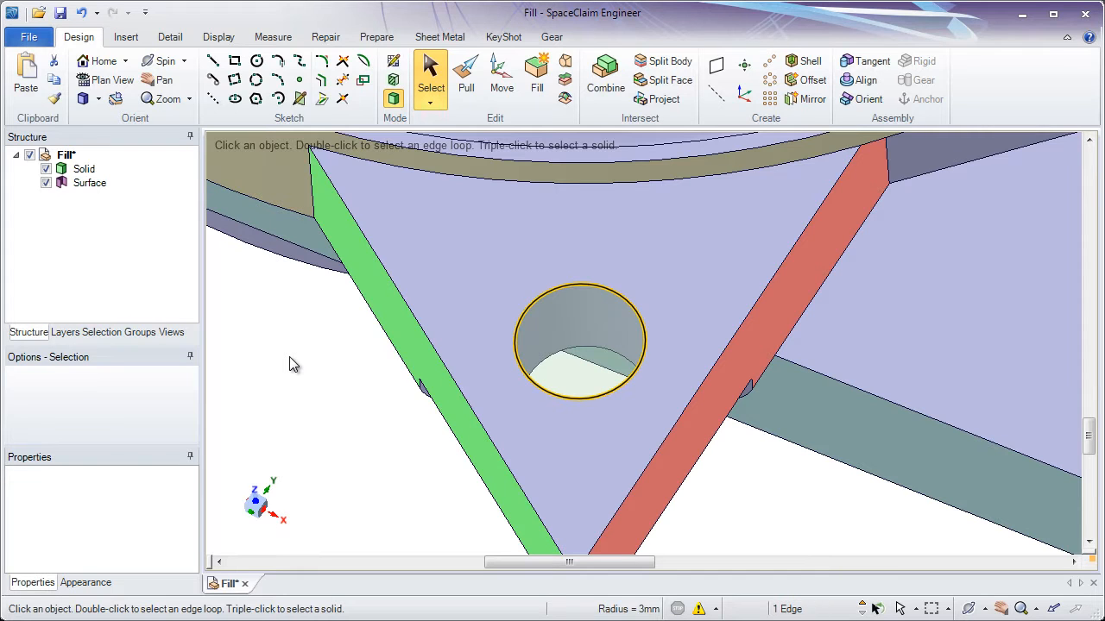
key(ctrl+a)
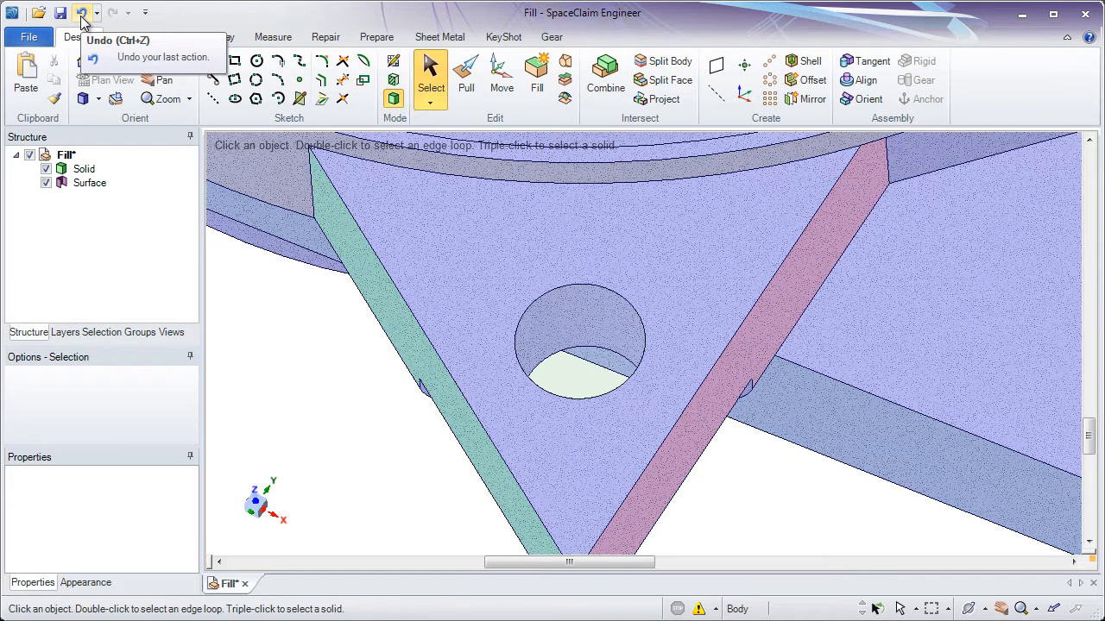
- Undo the surface cap and fill the front lug's hole using its cylindrical face
click(81, 14)
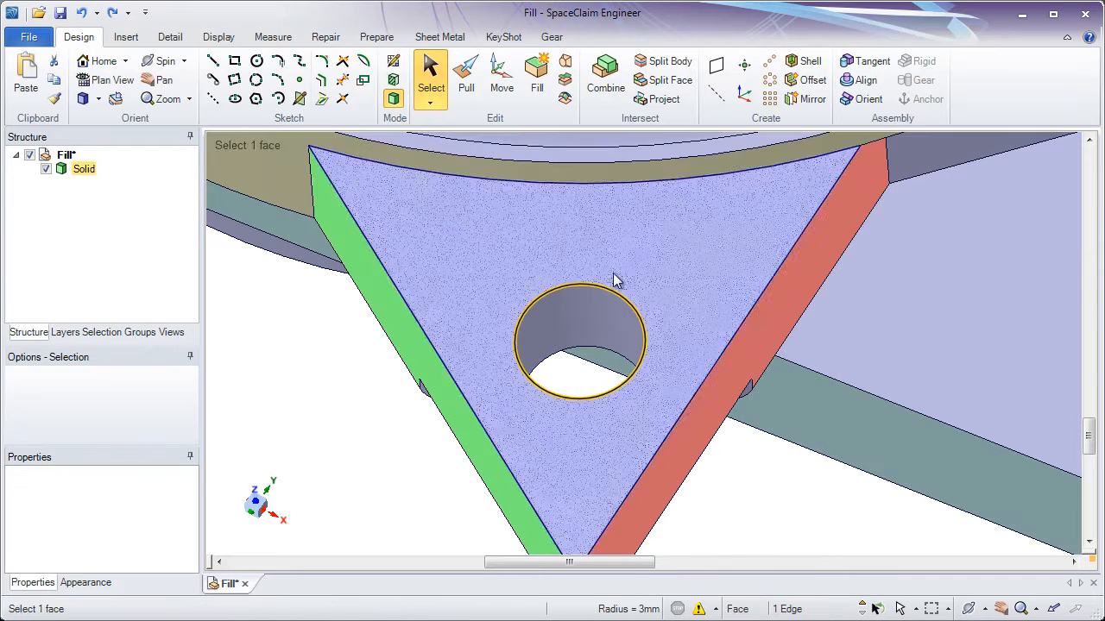
click(597, 321)
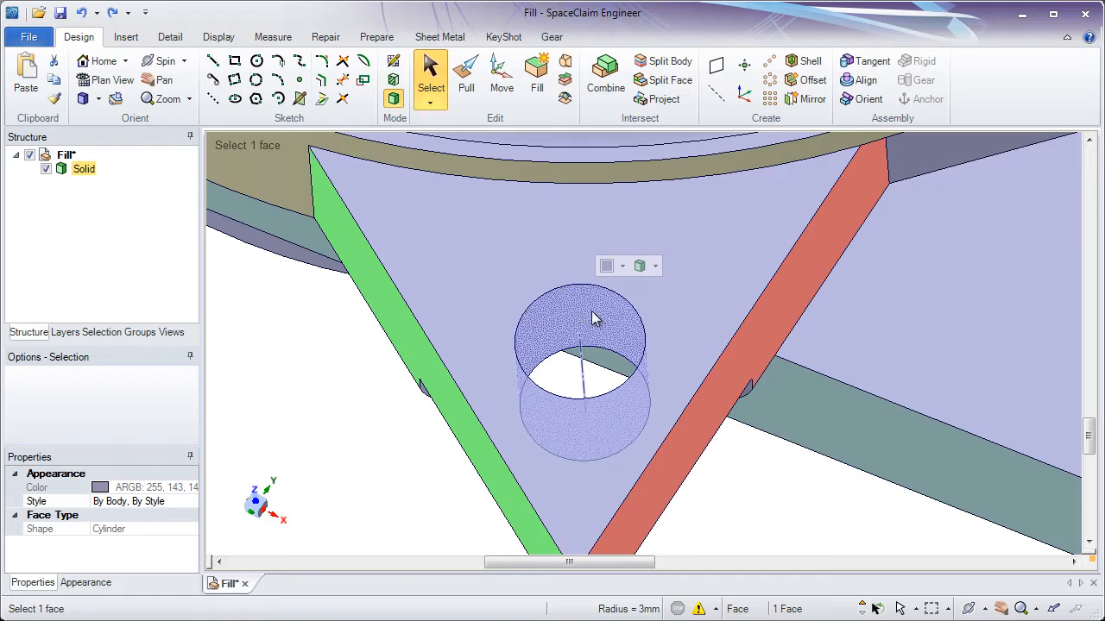
click(536, 82)
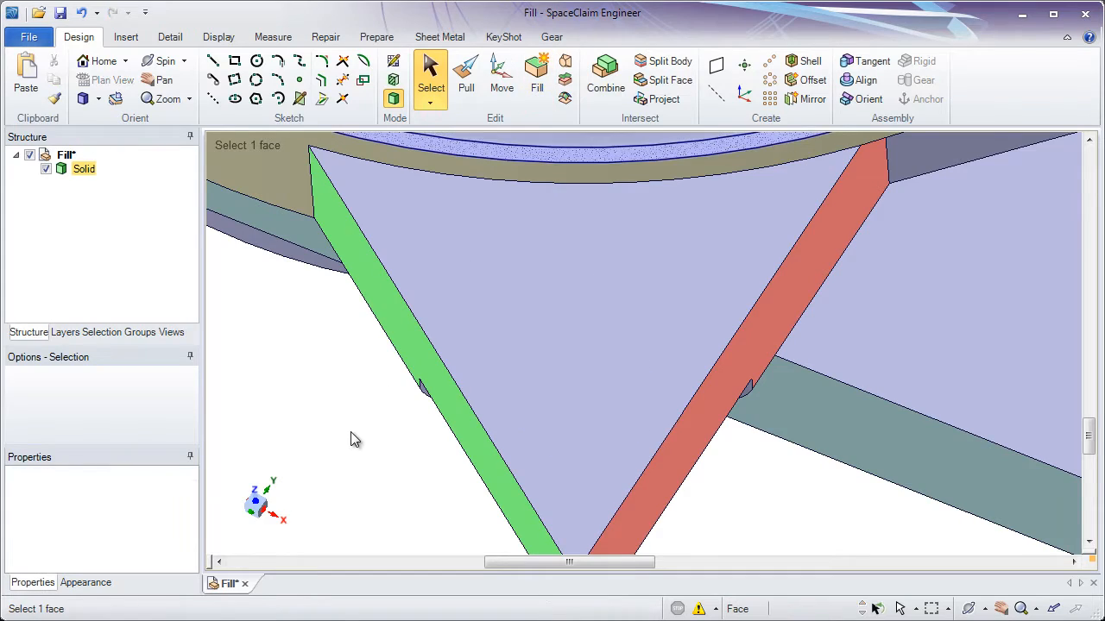
- Fill the entire chamfer chain along the top edge of the small block beside the body to remove it
scroll(345, 436, down, 6)
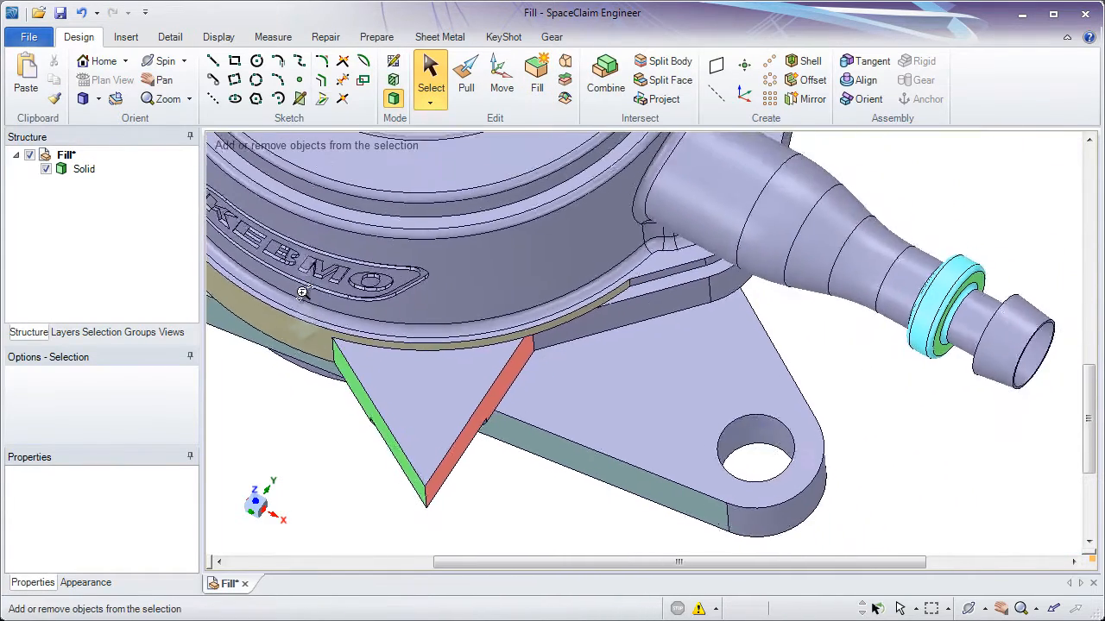
middle_drag(294, 285, 442, 296)
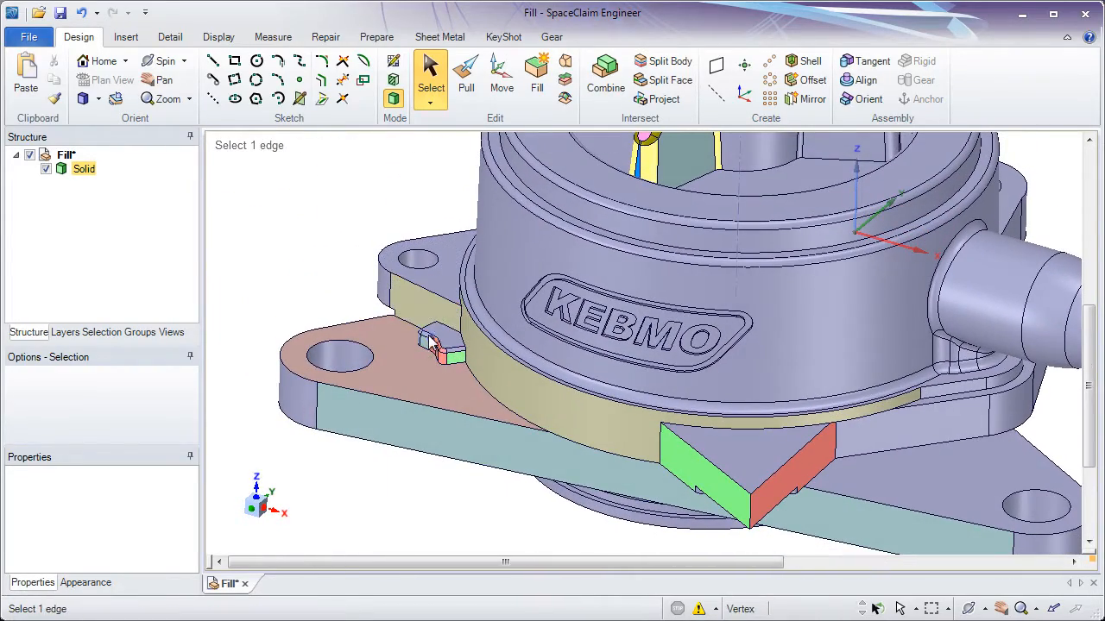
scroll(427, 345, up, 1)
scroll(428, 345, up, 5)
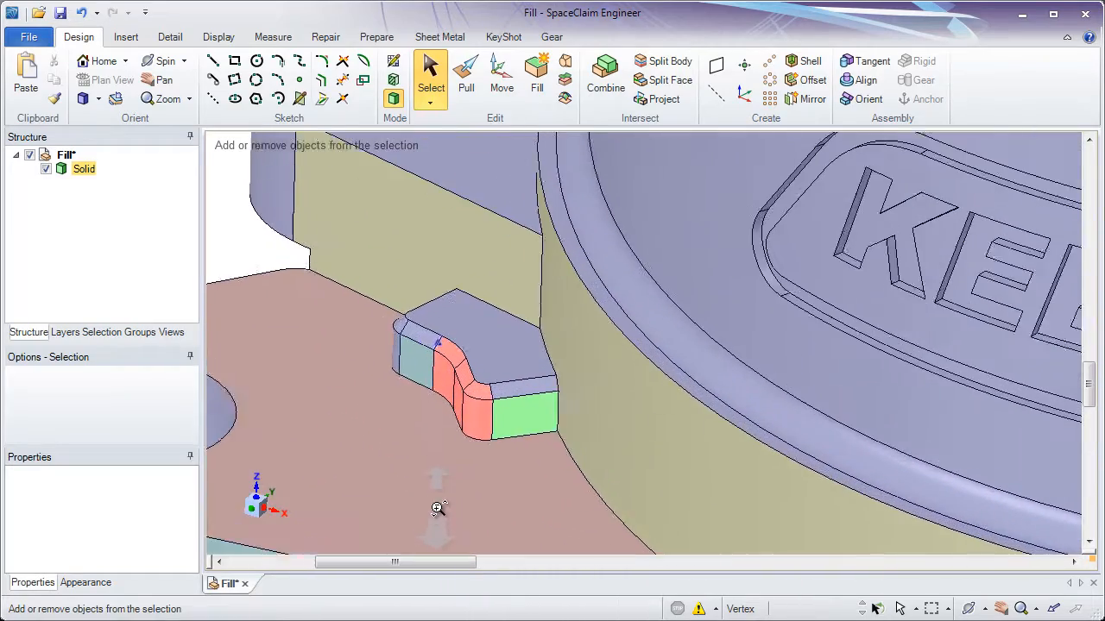
scroll(458, 475, down, 2)
scroll(510, 424, up, 6)
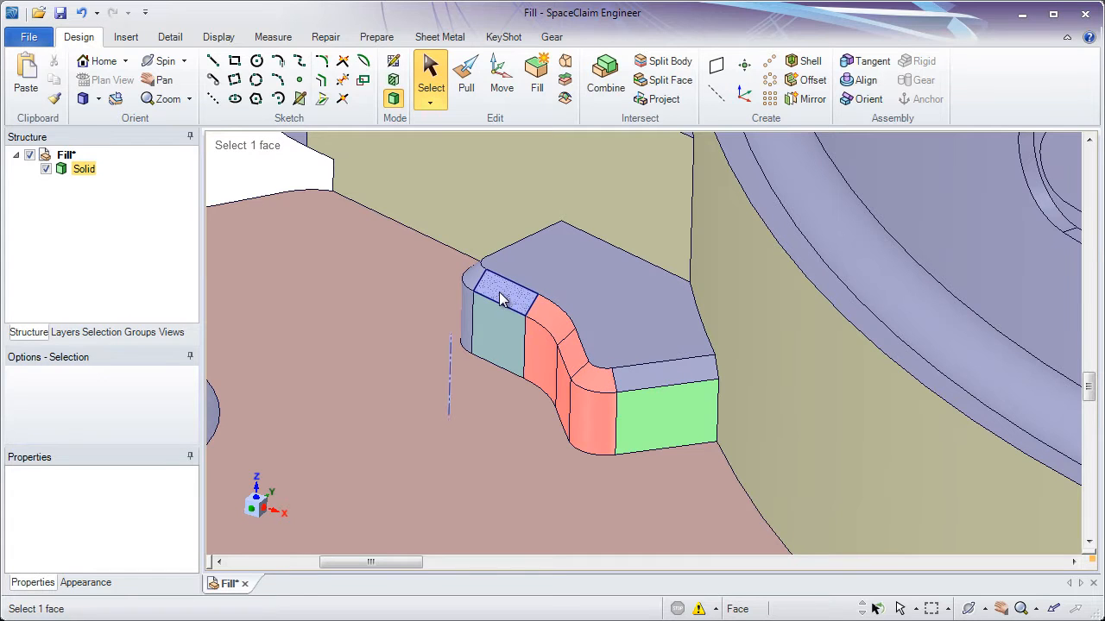
double_click(667, 384)
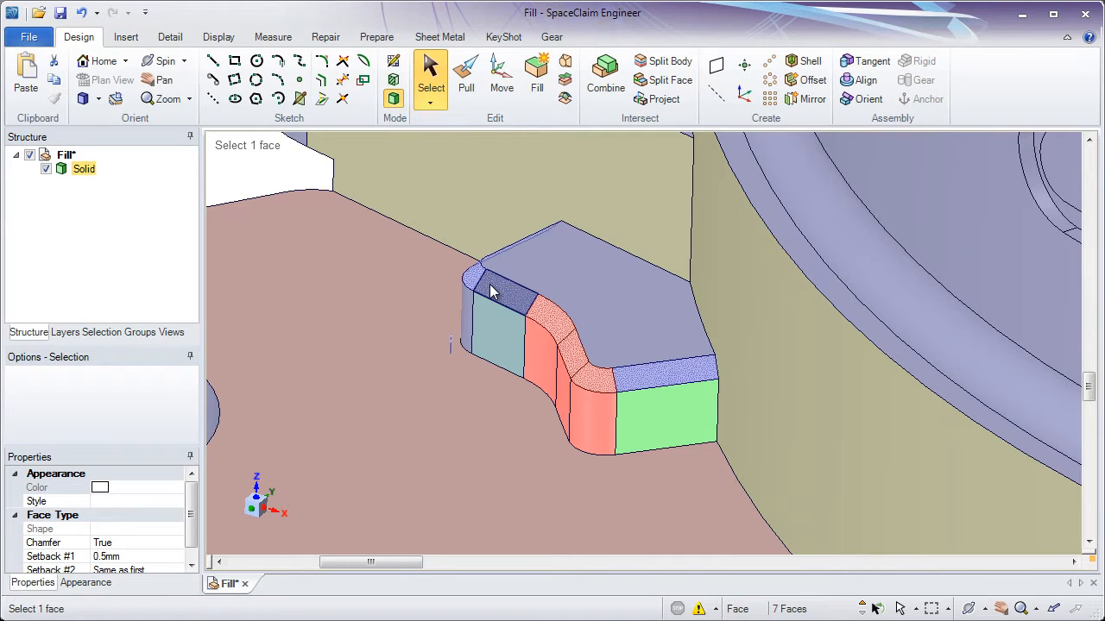
click(537, 83)
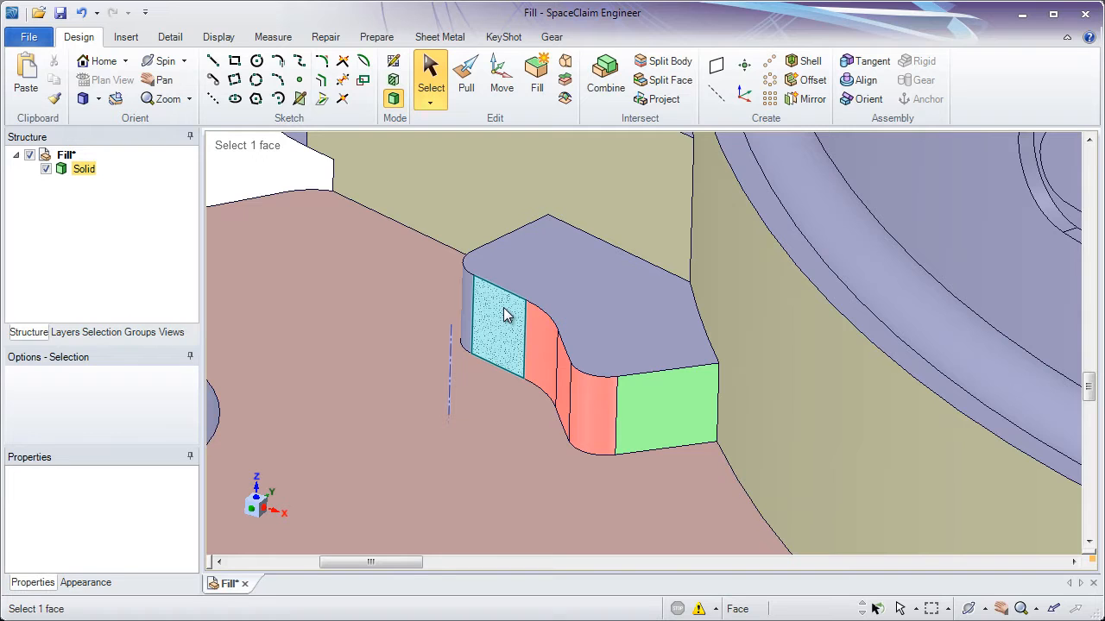
- Box-select the small block's three red curved side faces and fill them so the neighbouring flat faces meet
click(618, 337)
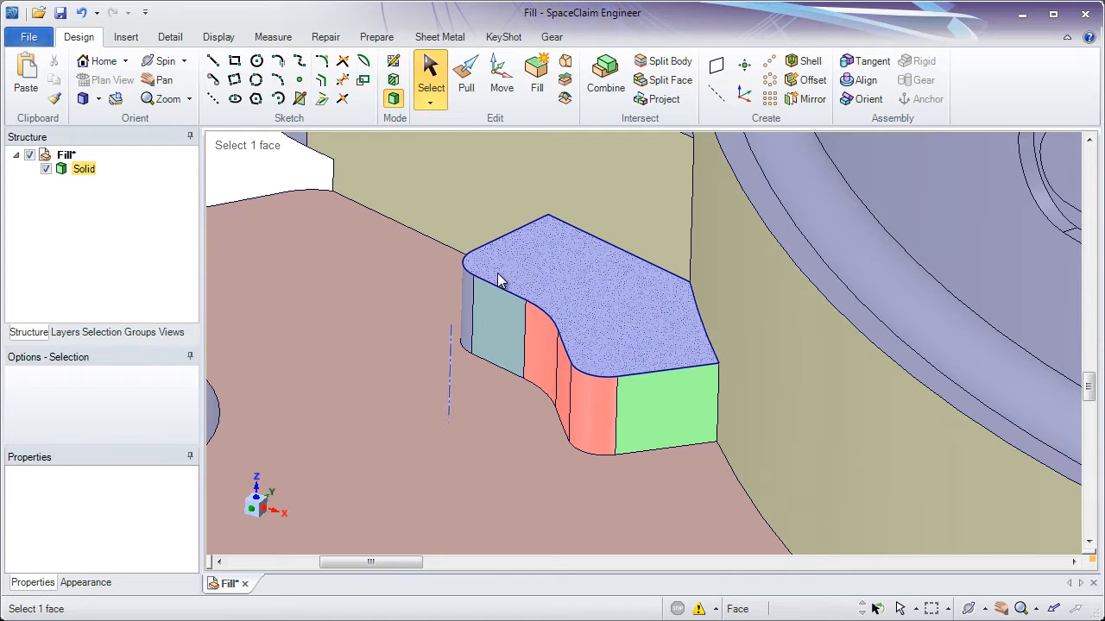
drag(499, 257, 652, 477)
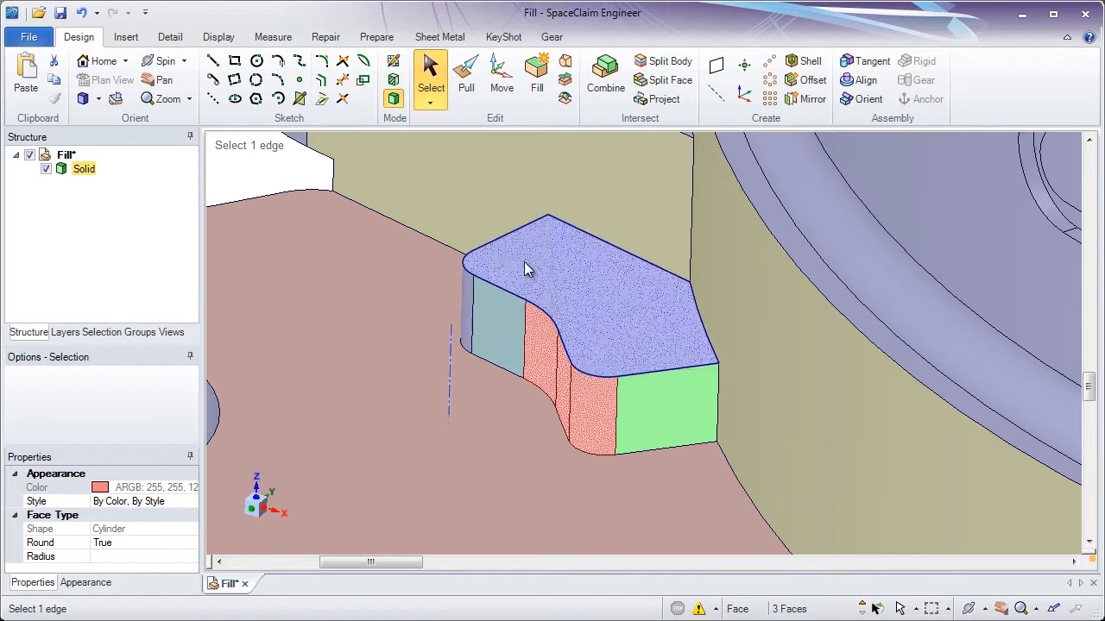
click(539, 86)
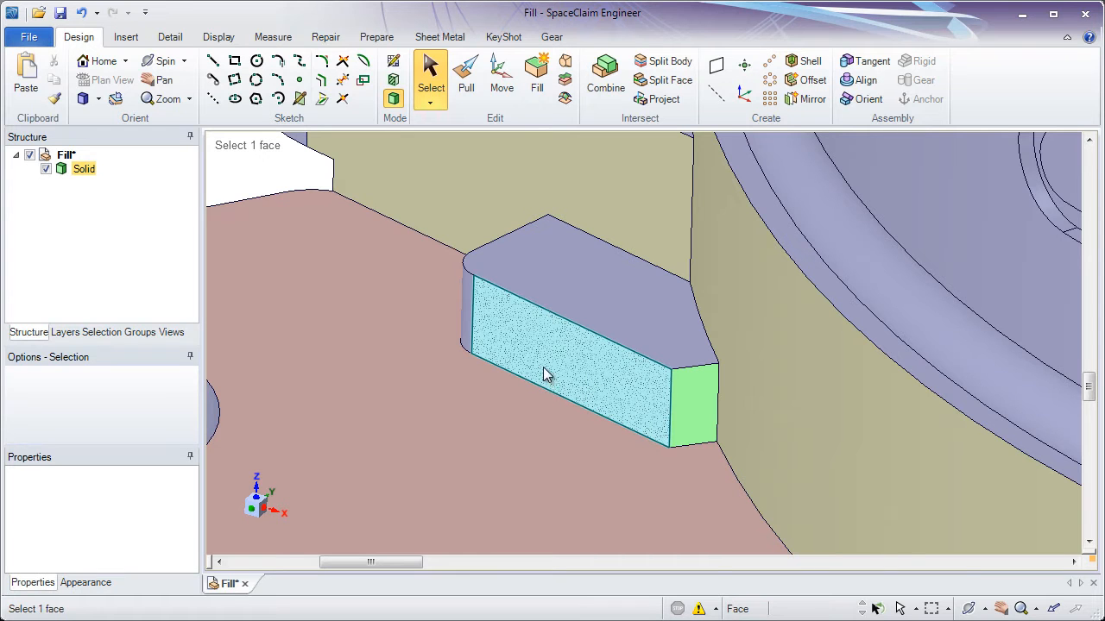
- Box-select all the faces of the small block beside the body and fill them to remove the block
drag(403, 168, 765, 492)
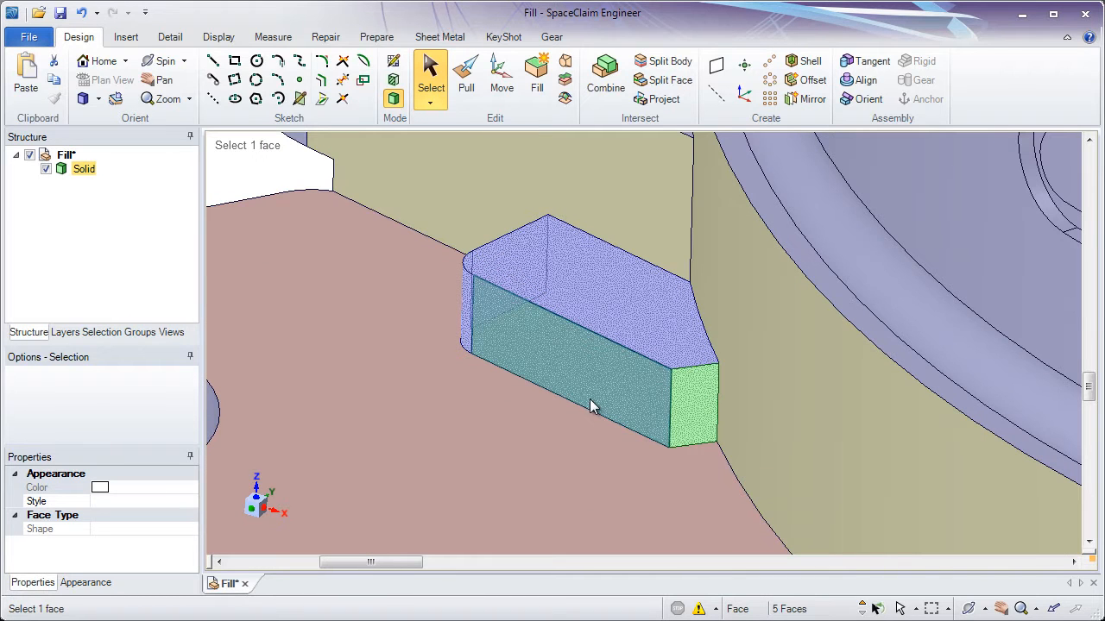
click(535, 89)
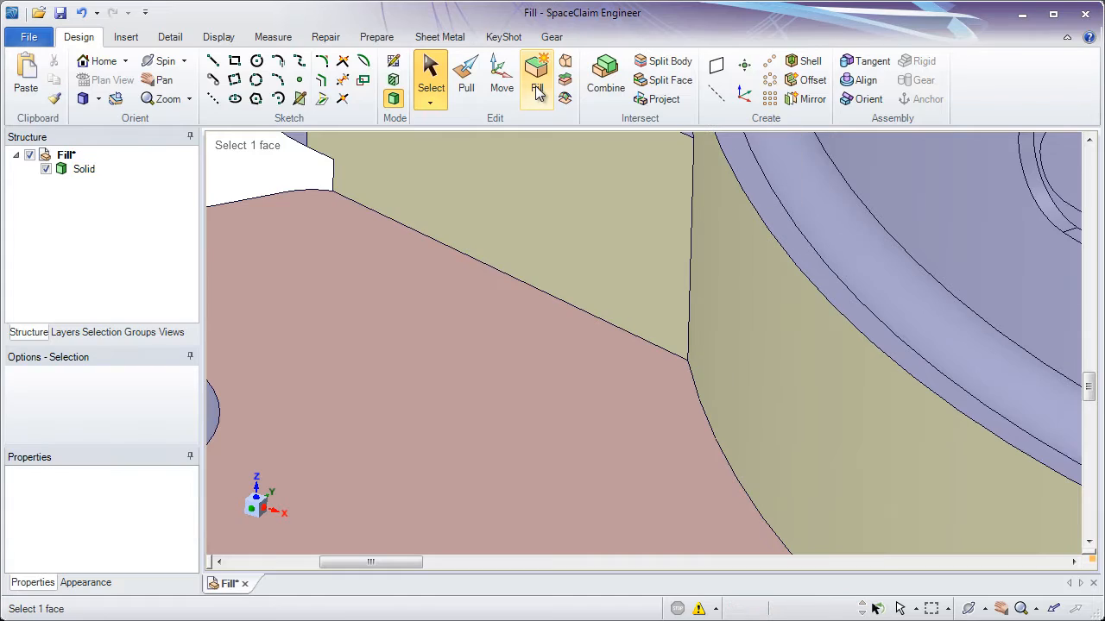
click(526, 226)
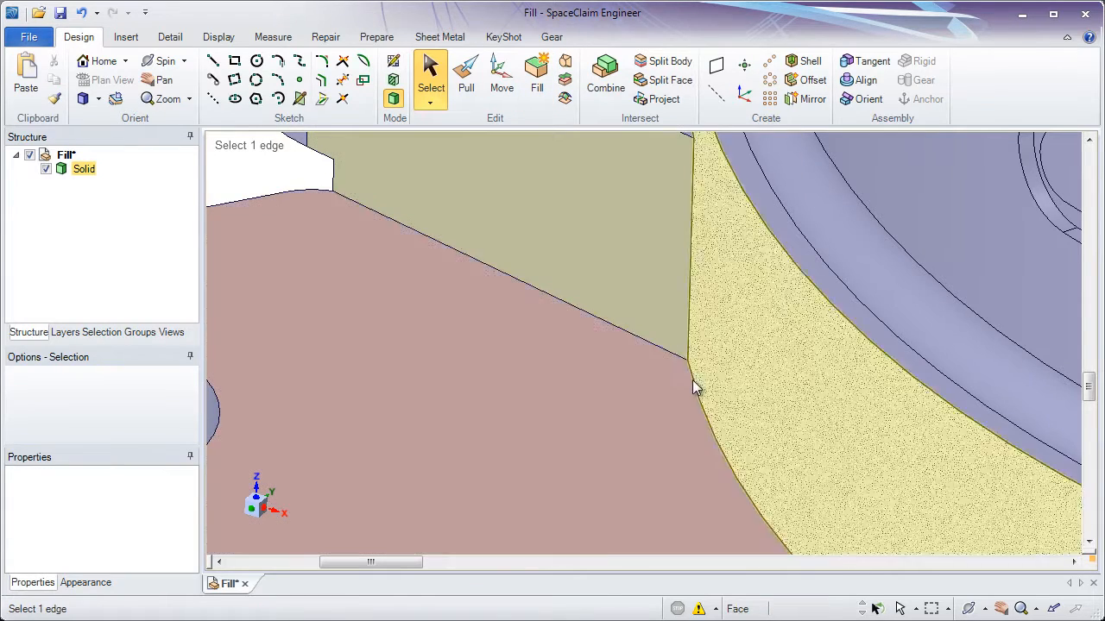
click(604, 307)
click(266, 192)
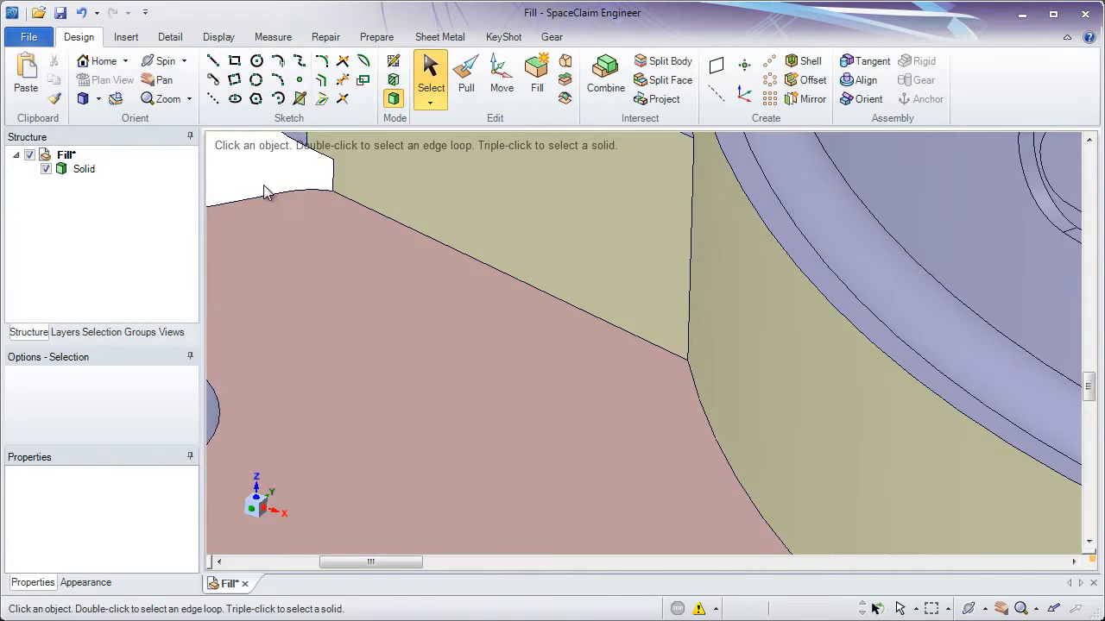
click(278, 239)
- Try to remove the cyan collar on the side pipe by box-selecting all seven of its faces and filling them
middle_drag(459, 420, 592, 291)
key(Escape)
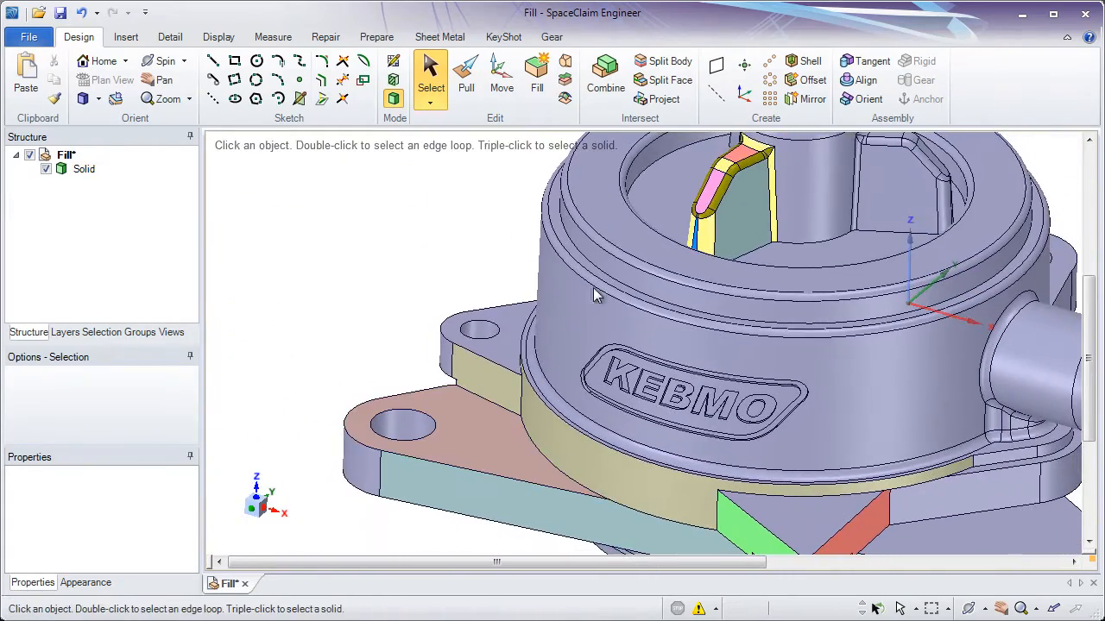
click(768, 369)
middle_drag(767, 369, 492, 316)
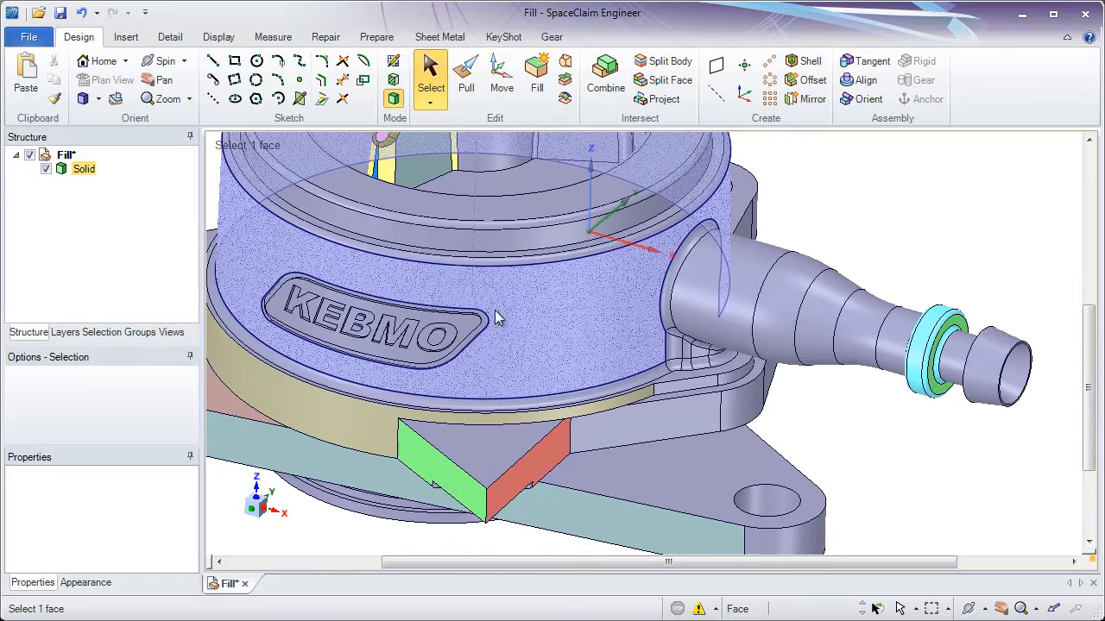
ctrl+middle_drag(892, 354, 781, 464)
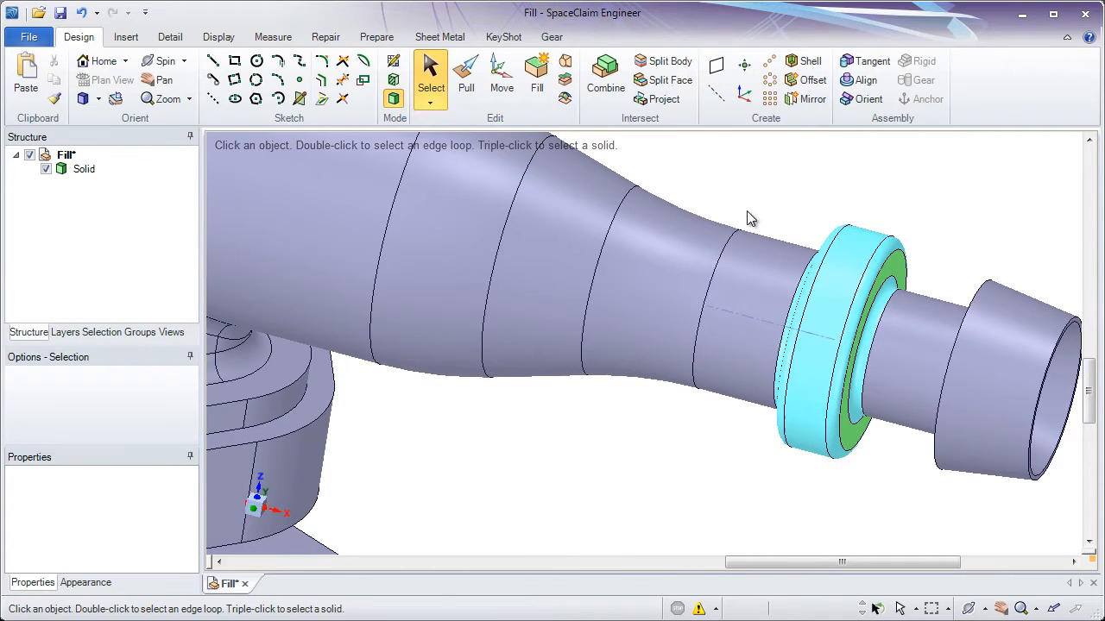
drag(797, 230, 931, 519)
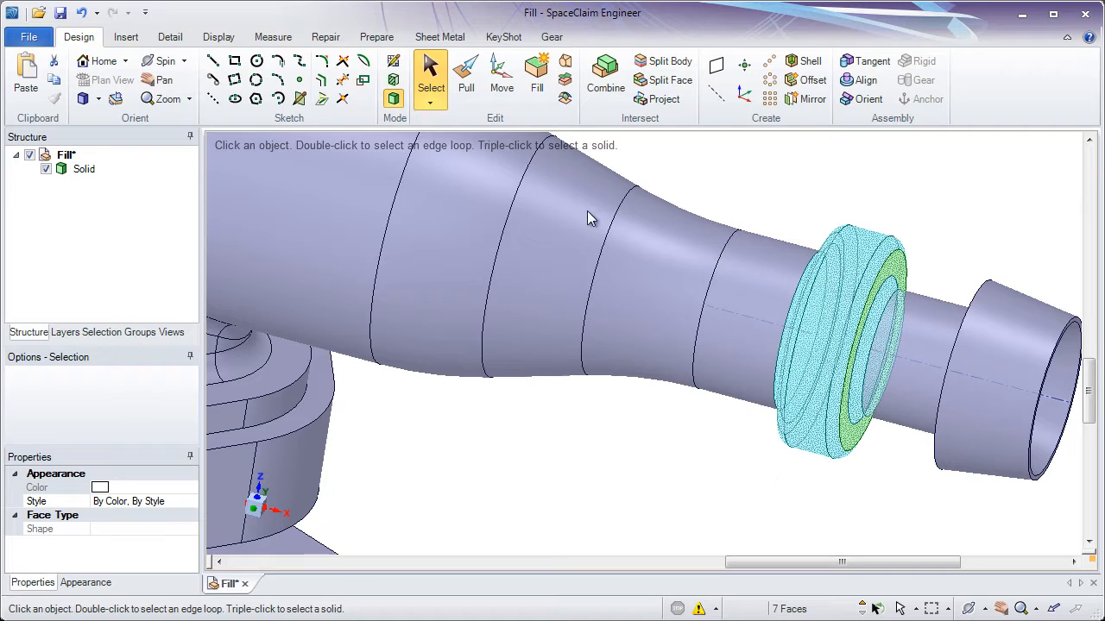
click(536, 90)
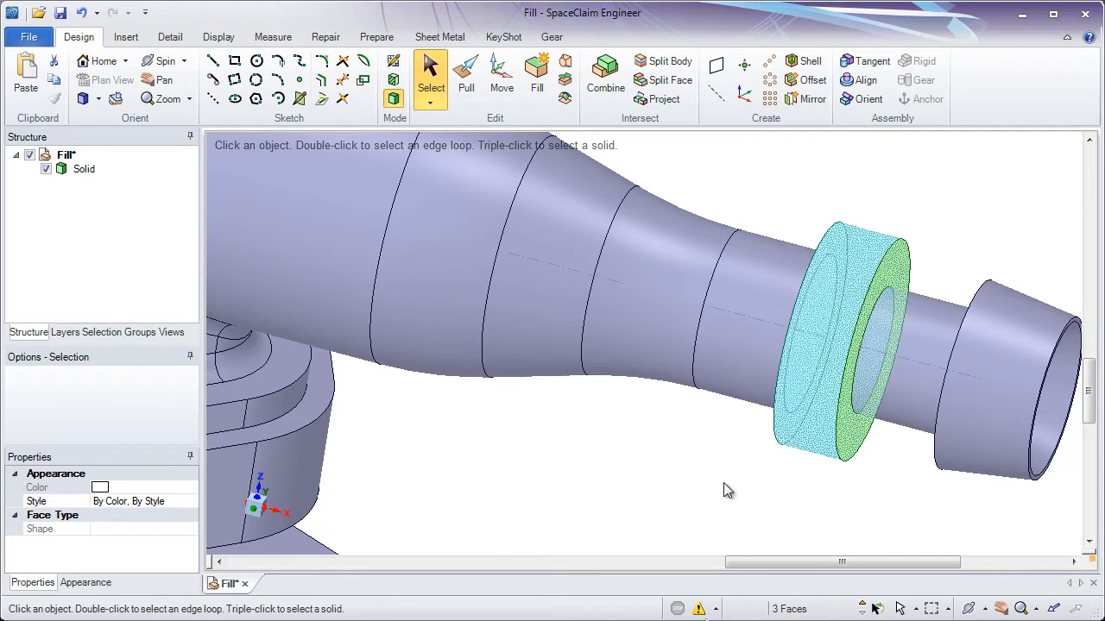
- Check the faces behind the latest failure in the status log and undo the collar fill
click(717, 610)
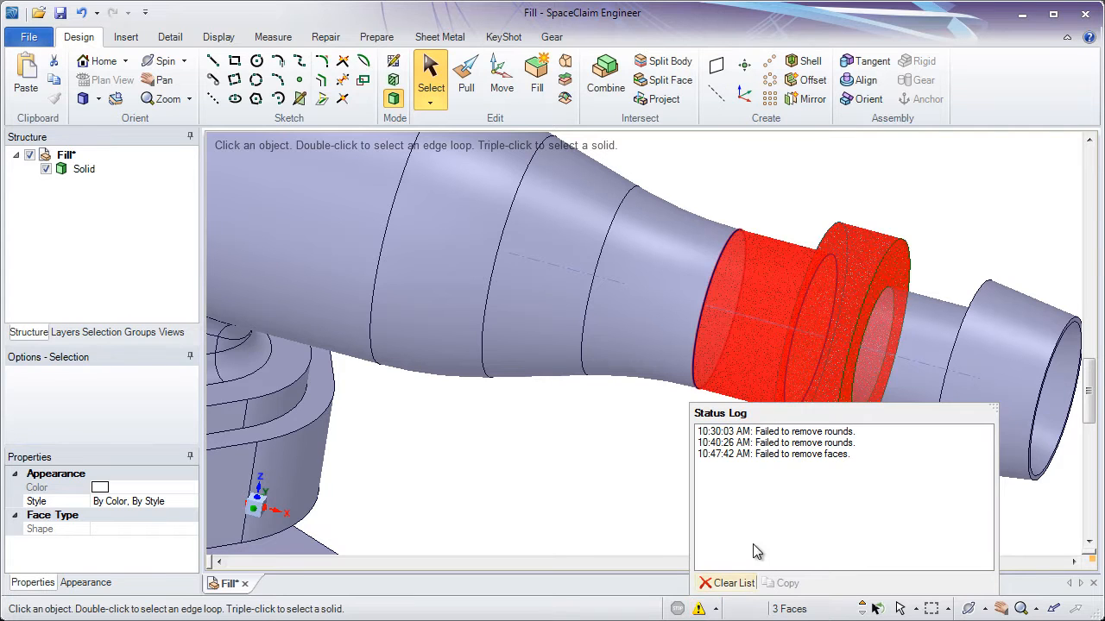
click(814, 455)
click(643, 451)
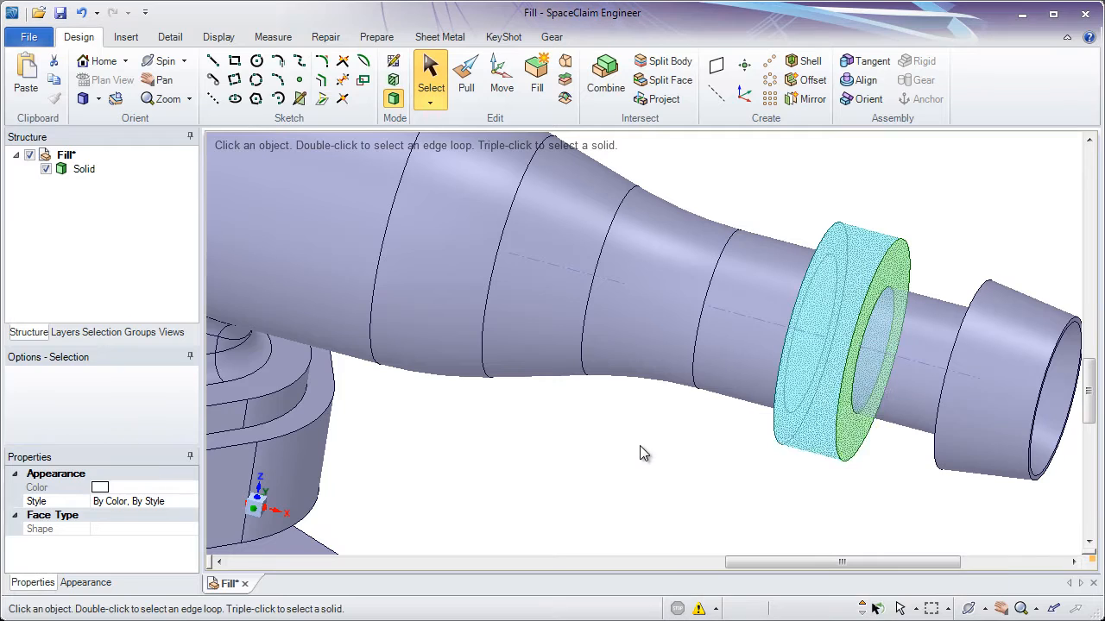
click(82, 13)
click(82, 13)
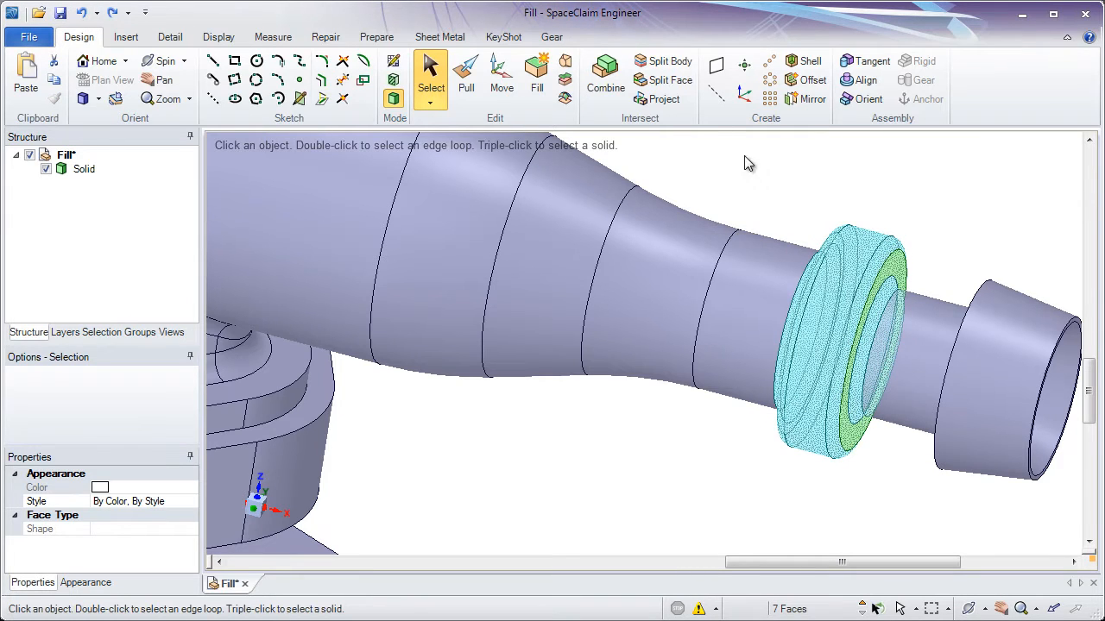
- Examine the collar from the side, comparing the pipe sections that adjoin it at either end
scroll(949, 341, up, 4)
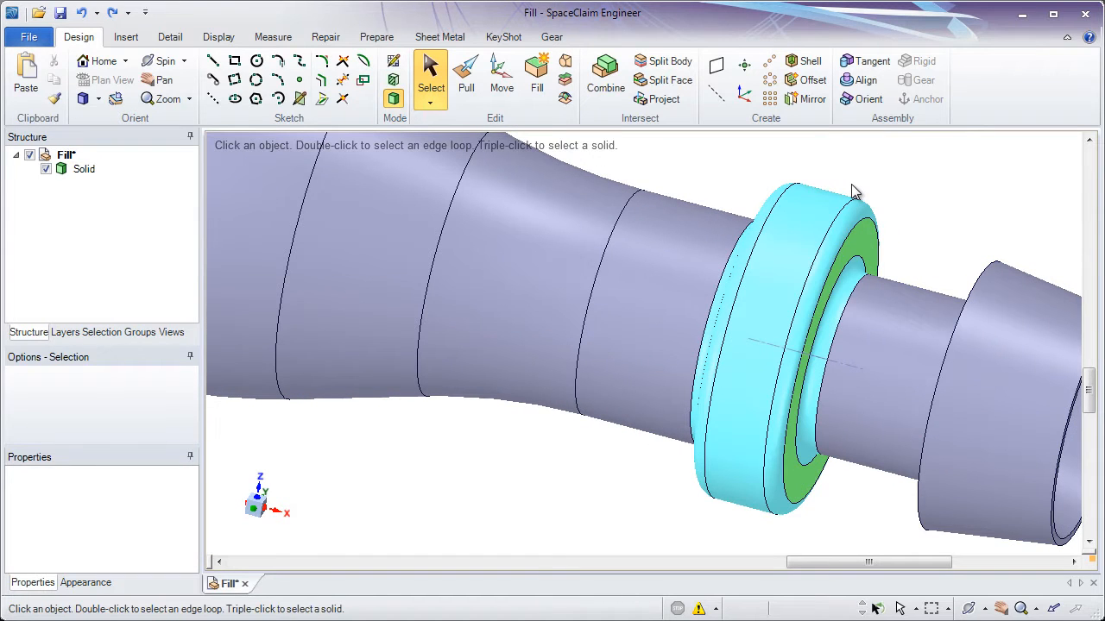
middle_drag(821, 219, 782, 191)
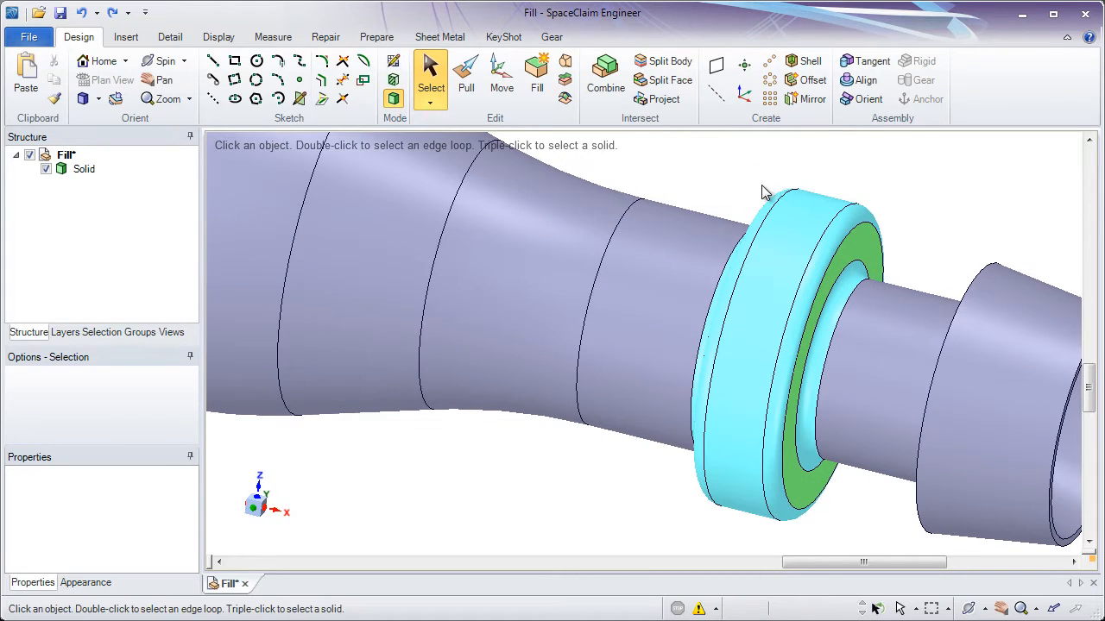
click(605, 312)
click(427, 447)
middle_drag(489, 458, 639, 312)
click(493, 414)
click(491, 424)
click(639, 313)
click(704, 198)
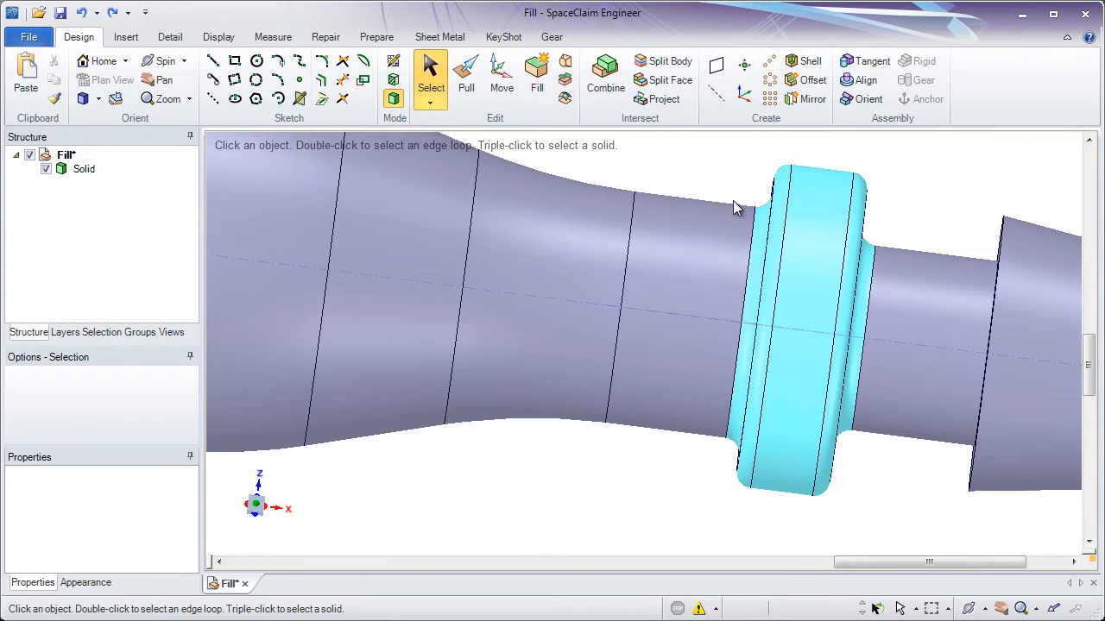
click(775, 214)
click(826, 244)
click(958, 271)
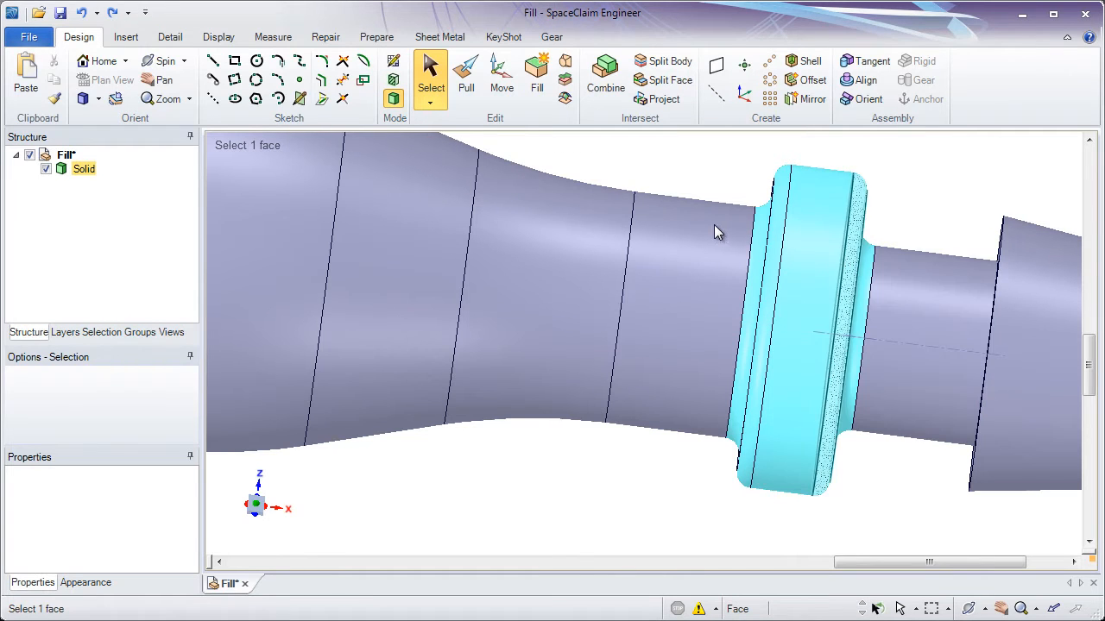
- Box-select the collar's faces, exclude its green end face, and fill the remaining six so the wider pipe section extends to that face
middle_drag(701, 207, 672, 209)
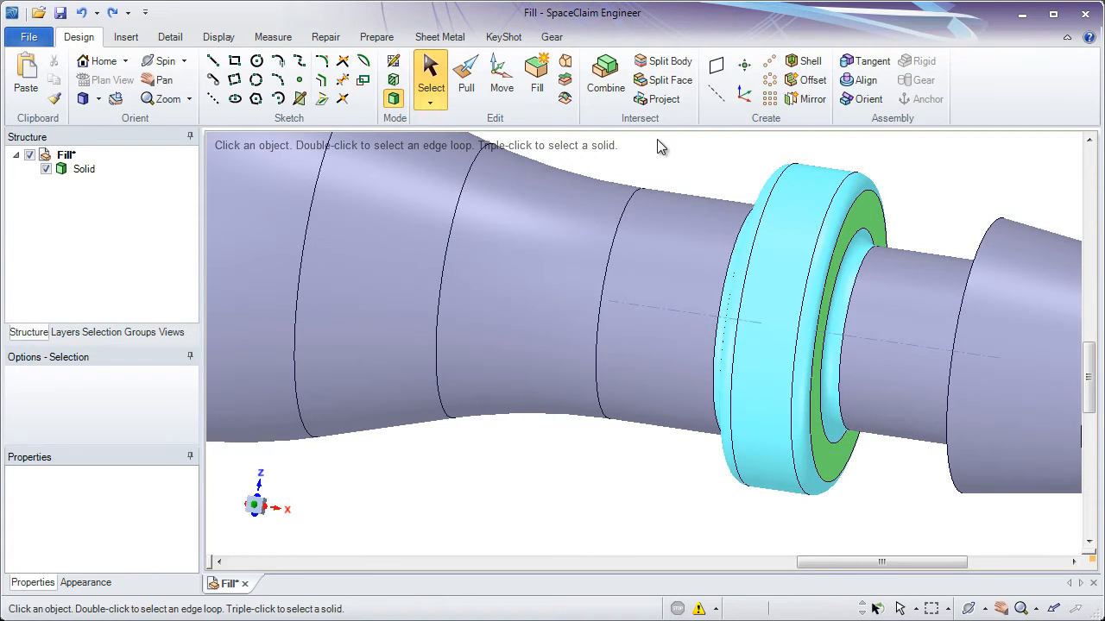
drag(657, 139, 924, 537)
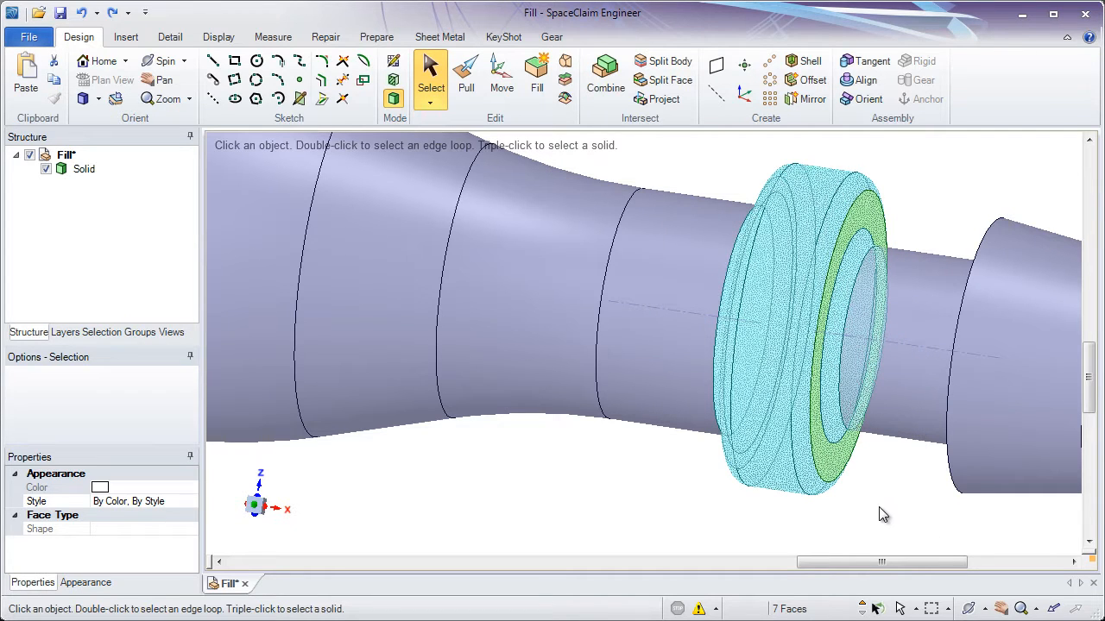
ctrl+click(833, 466)
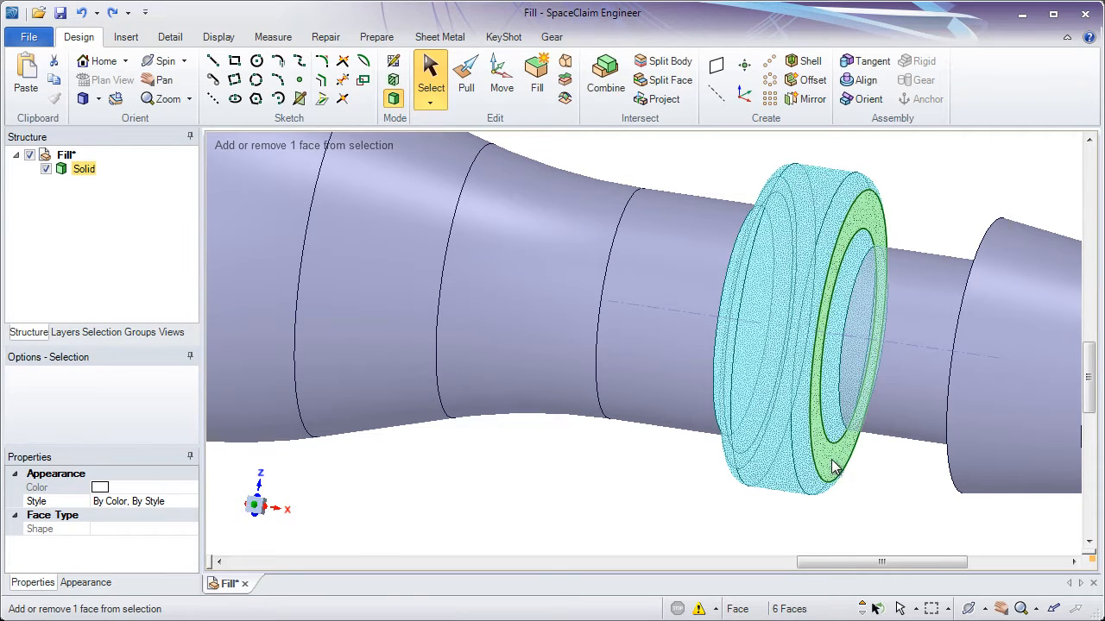
middle_drag(890, 510, 924, 490)
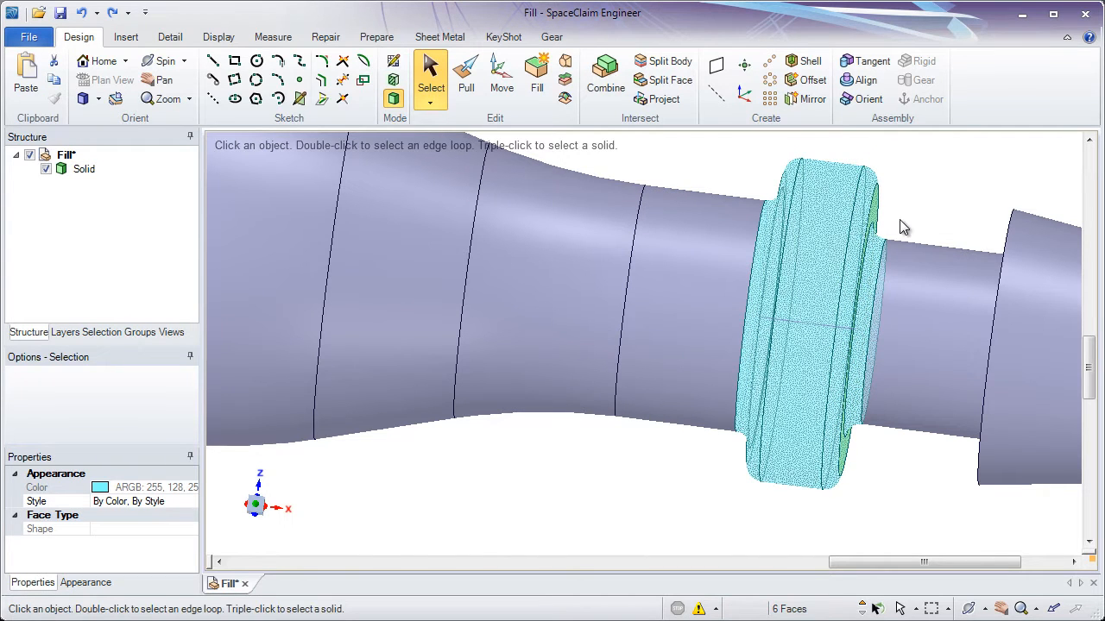
click(544, 102)
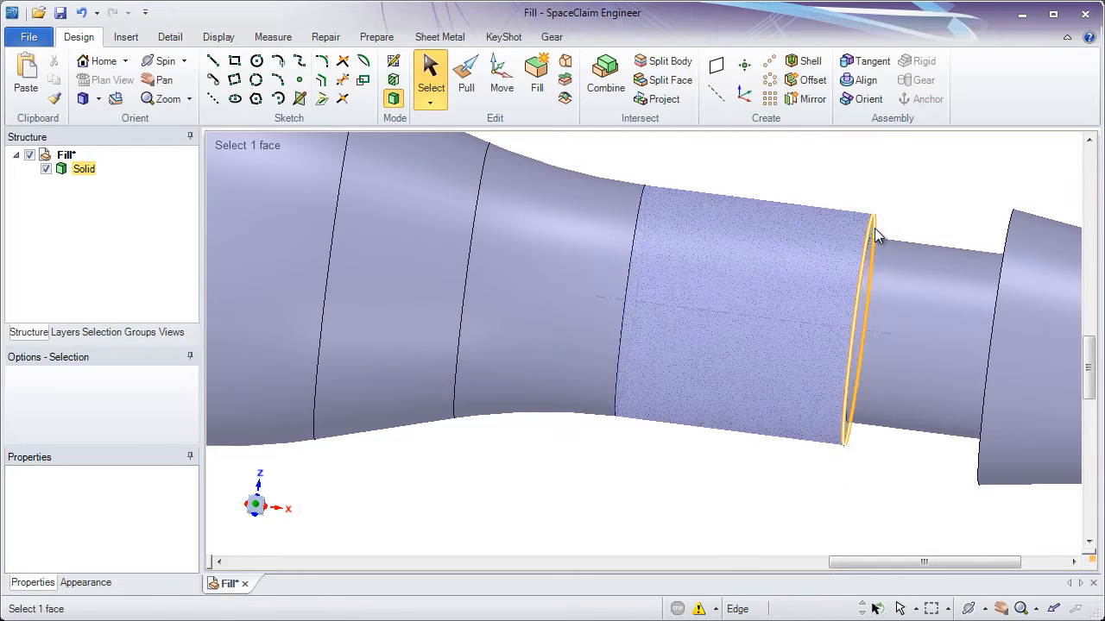
middle_drag(874, 226, 847, 231)
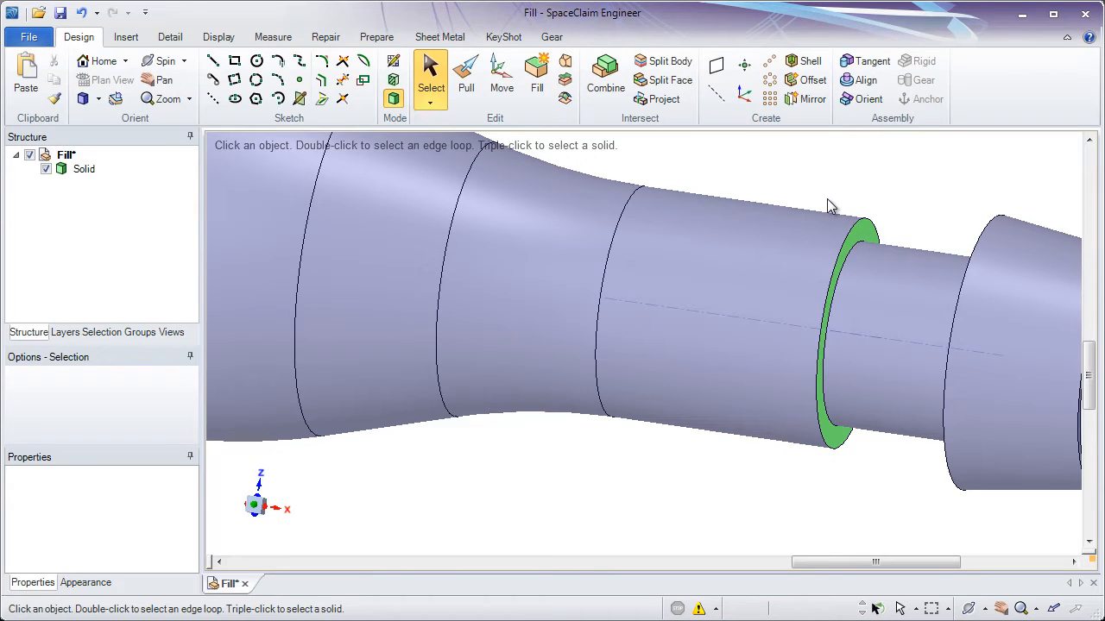
click(674, 406)
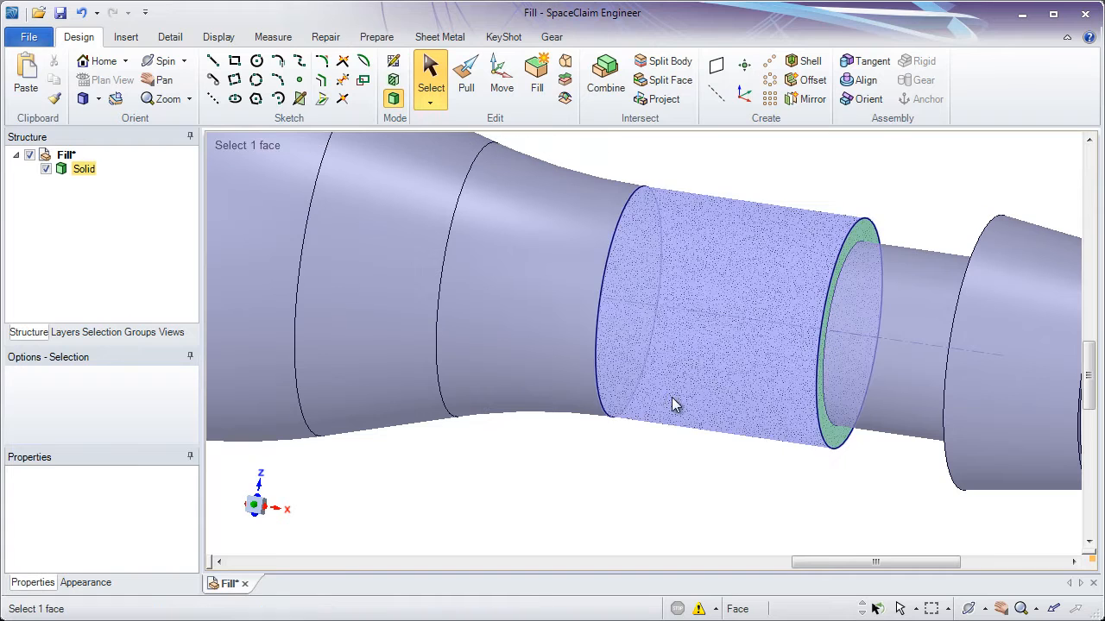
- Fill only the 1 mm round face along the sloped edge of the coloured rib inside the housing, between the pink and grey faces
scroll(518, 395, down, 6)
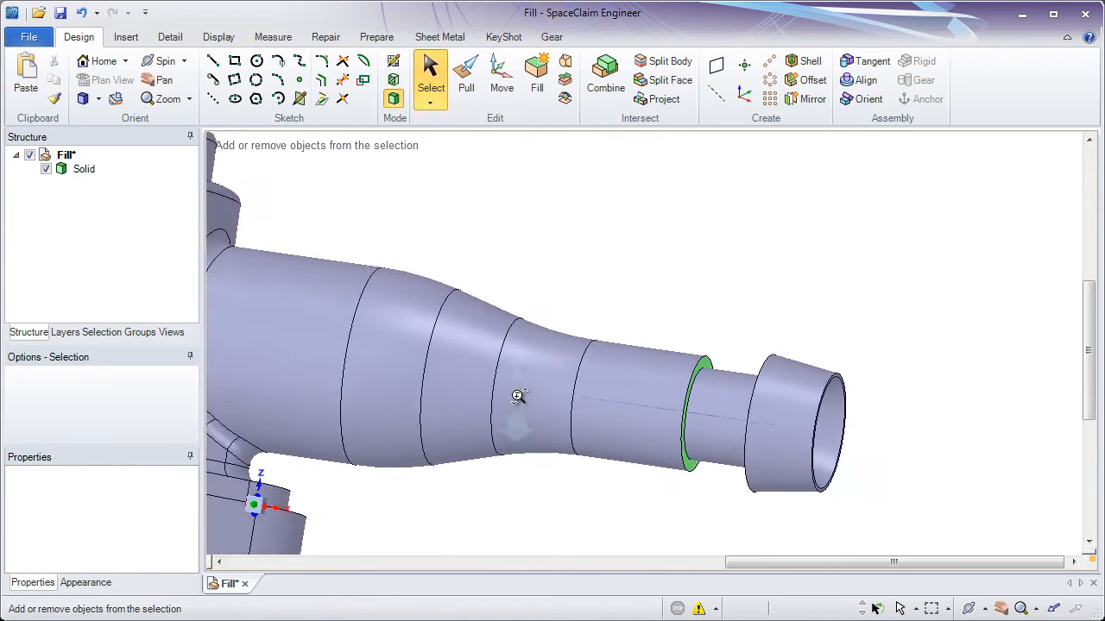
middle_drag(464, 306, 863, 340)
click(747, 316)
middle_drag(747, 315, 675, 325)
click(669, 304)
scroll(582, 298, up, 3)
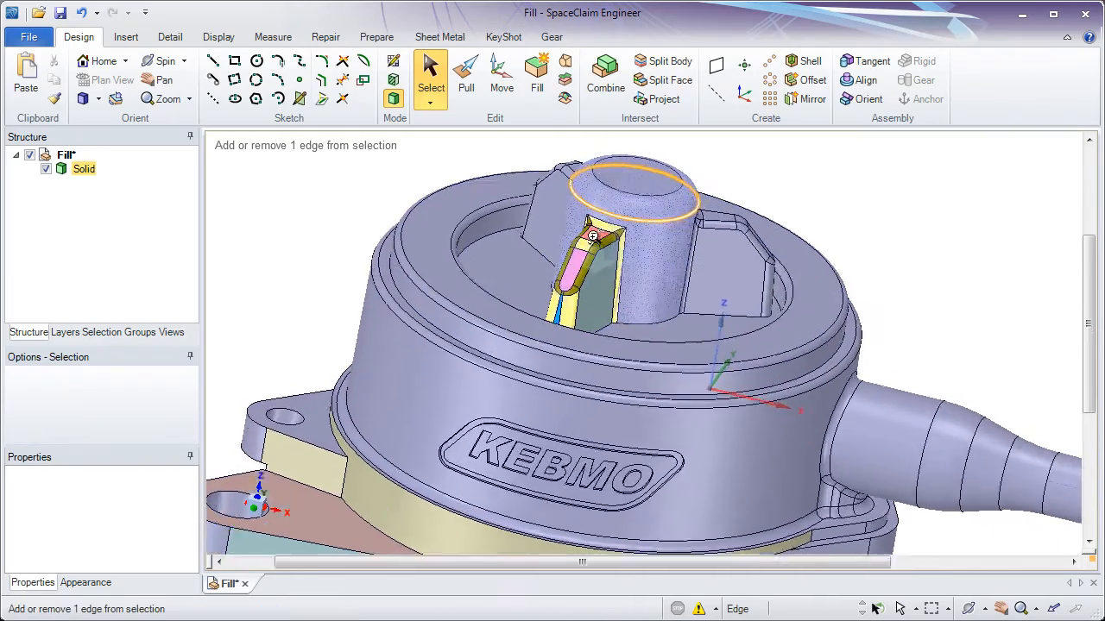
scroll(578, 294, up, 2)
scroll(566, 349, up, 2)
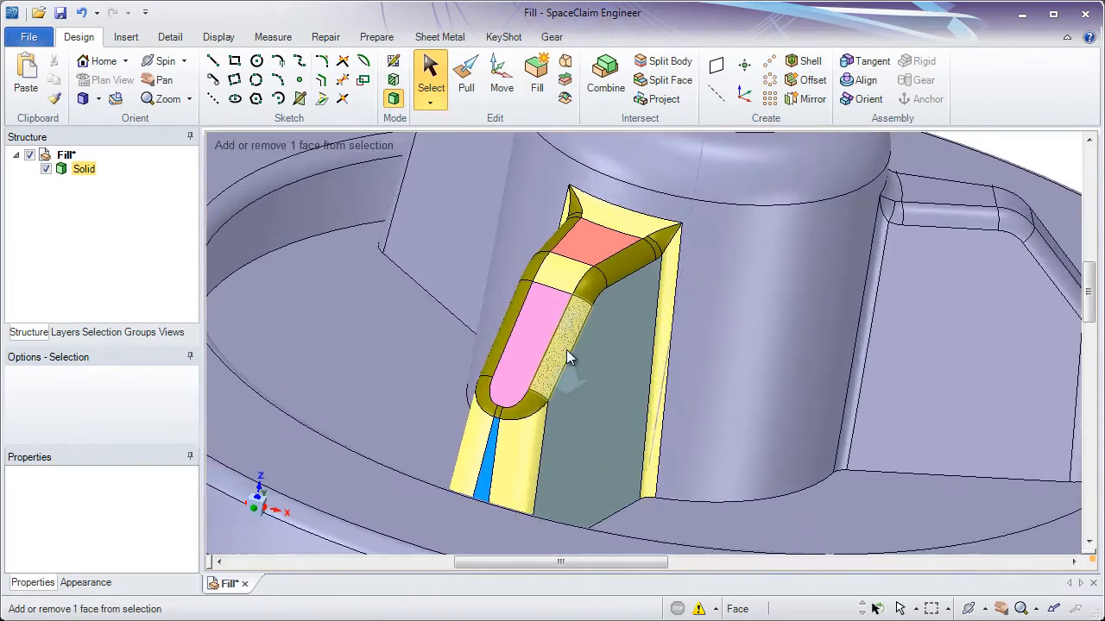
click(615, 274)
middle_drag(618, 270, 585, 309)
click(615, 291)
click(584, 311)
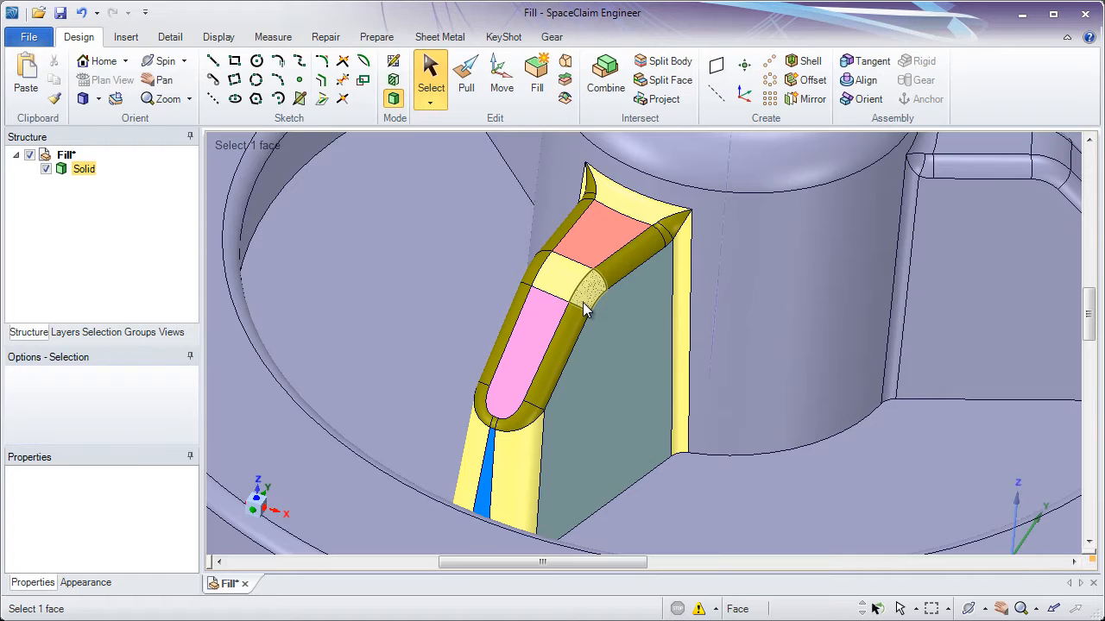
ctrl+click(641, 254)
middle_drag(641, 253, 636, 276)
click(636, 277)
click(562, 338)
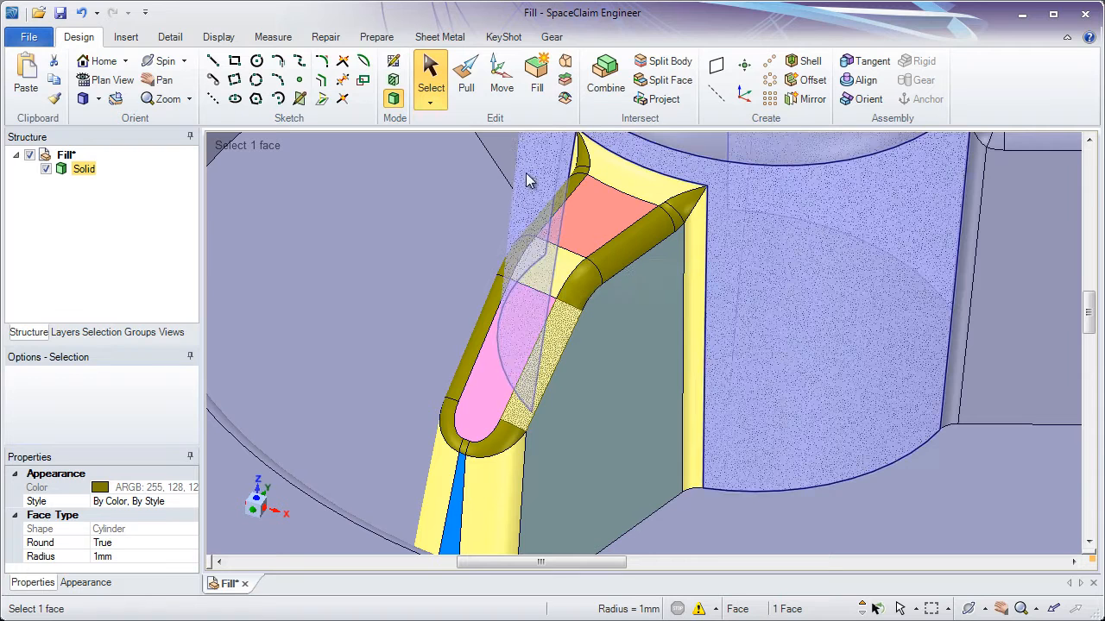
click(537, 91)
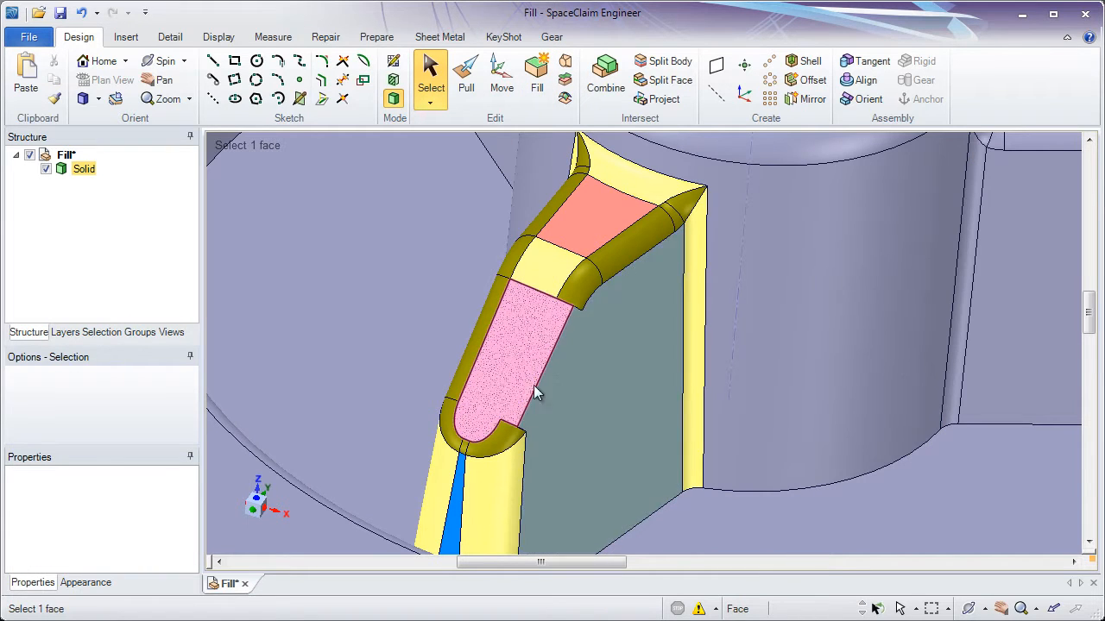
- Inspect the sharp edge on the rib from several angles and undo the single round fill
middle_drag(556, 341, 563, 310)
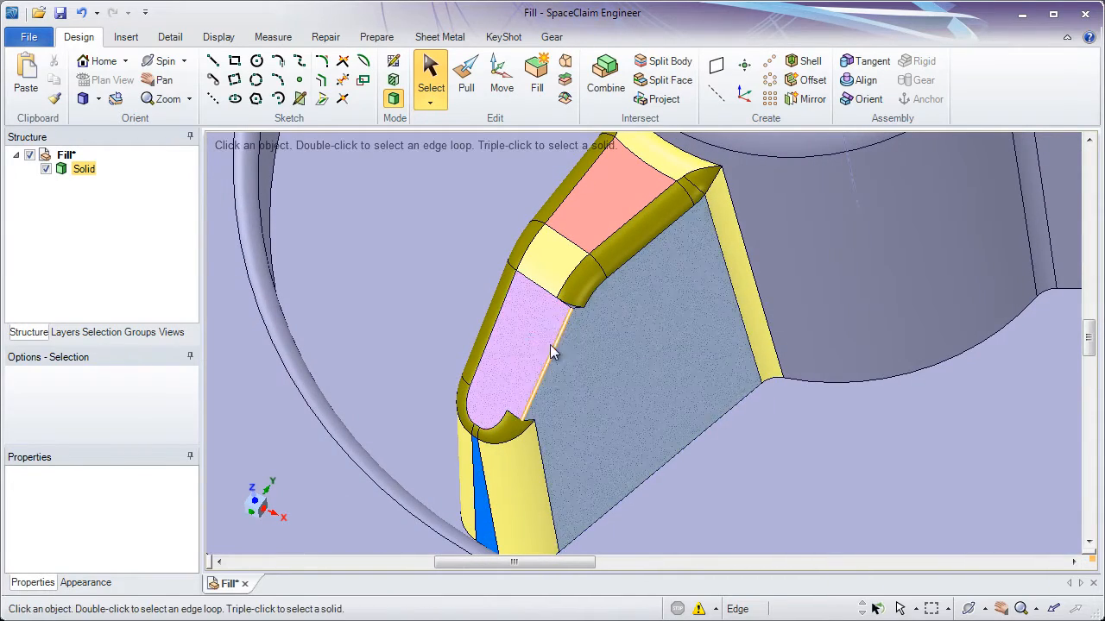
mouse_move(553, 351)
middle_down()
mouse_move(570, 313)
mouse_move(572, 348)
mouse_move(536, 359)
middle_up()
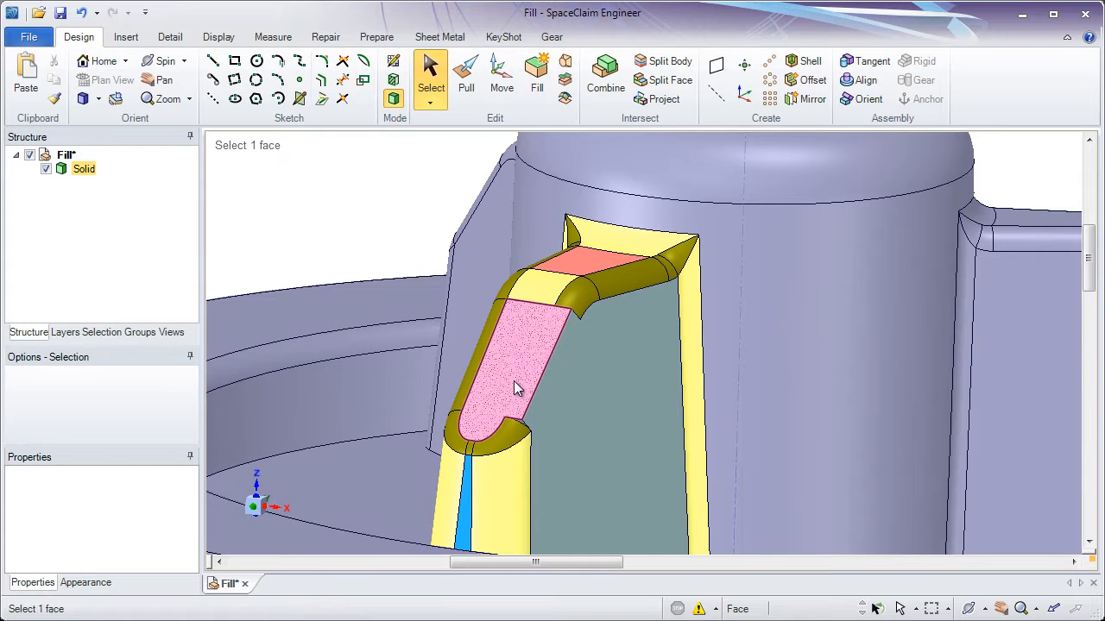
click(82, 13)
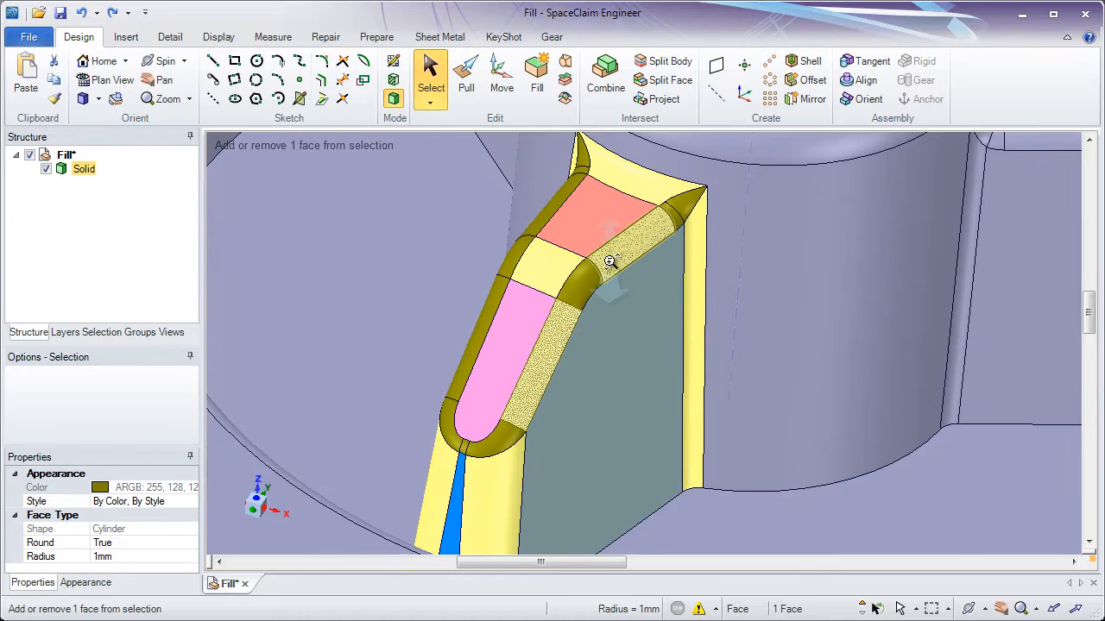
- Try to fill only the small pointed round face at the upper end of the rib, and check the status log
ctrl+middle_drag(609, 258, 627, 300)
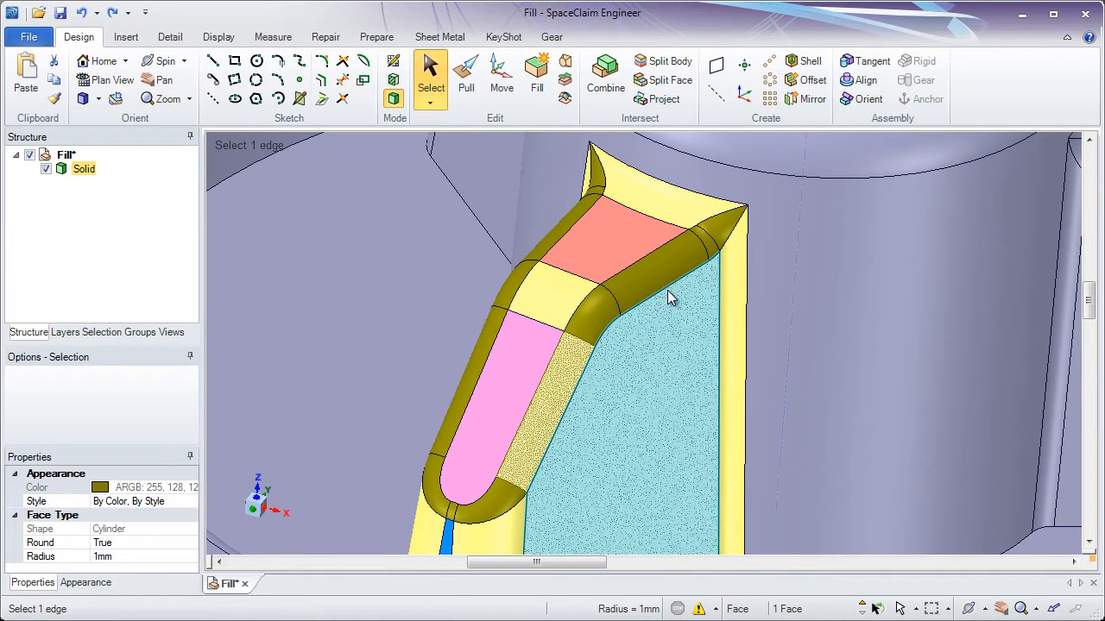
click(723, 233)
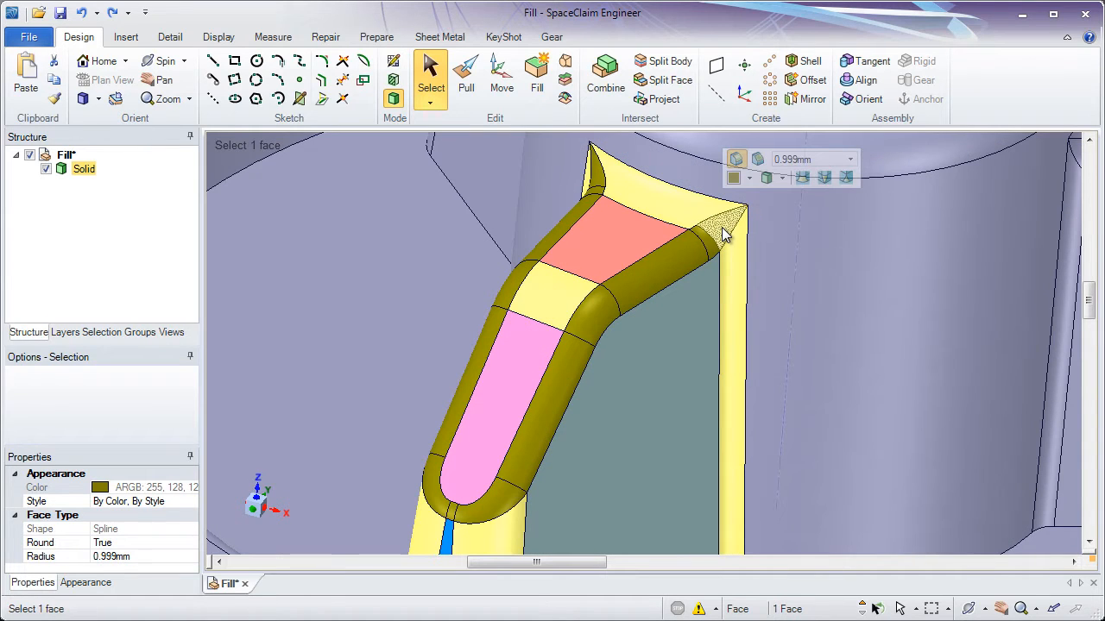
mouse_move(526, 67)
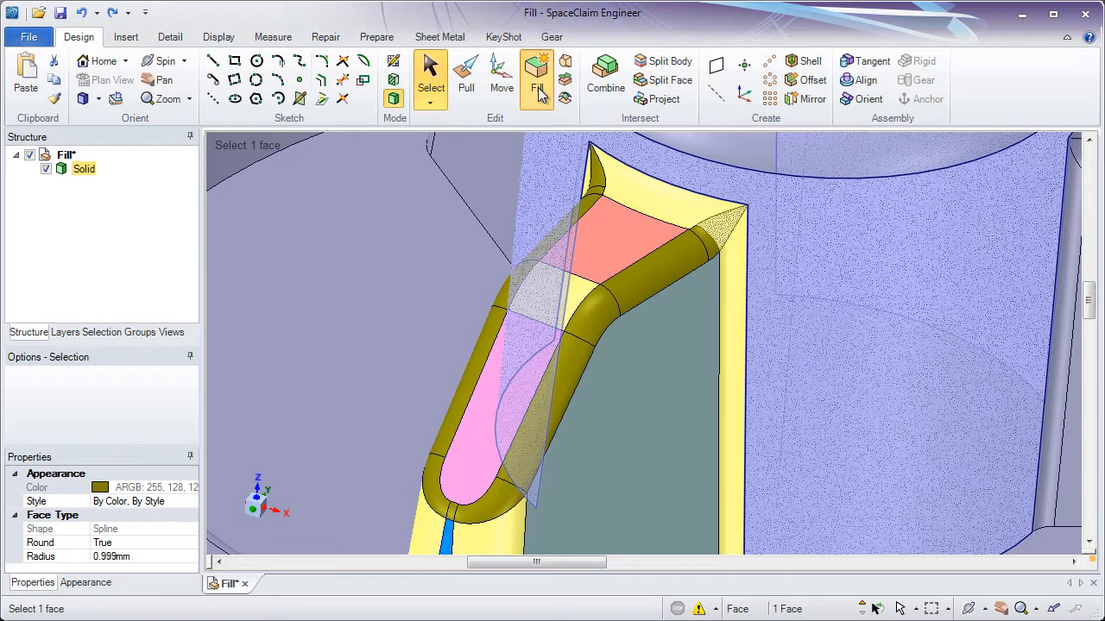
click(540, 93)
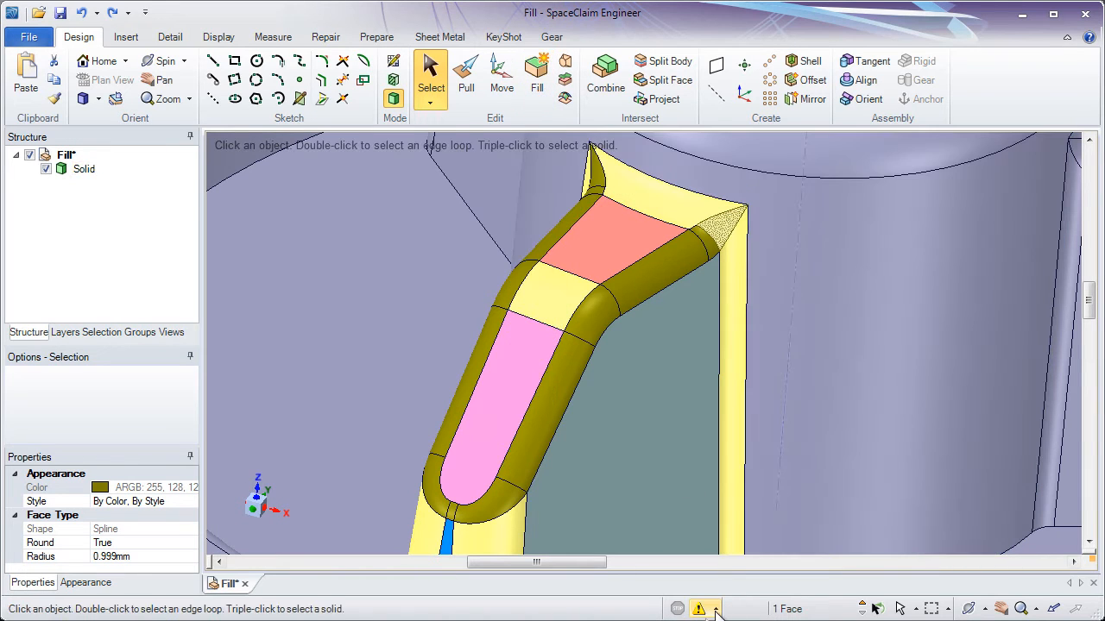
click(715, 609)
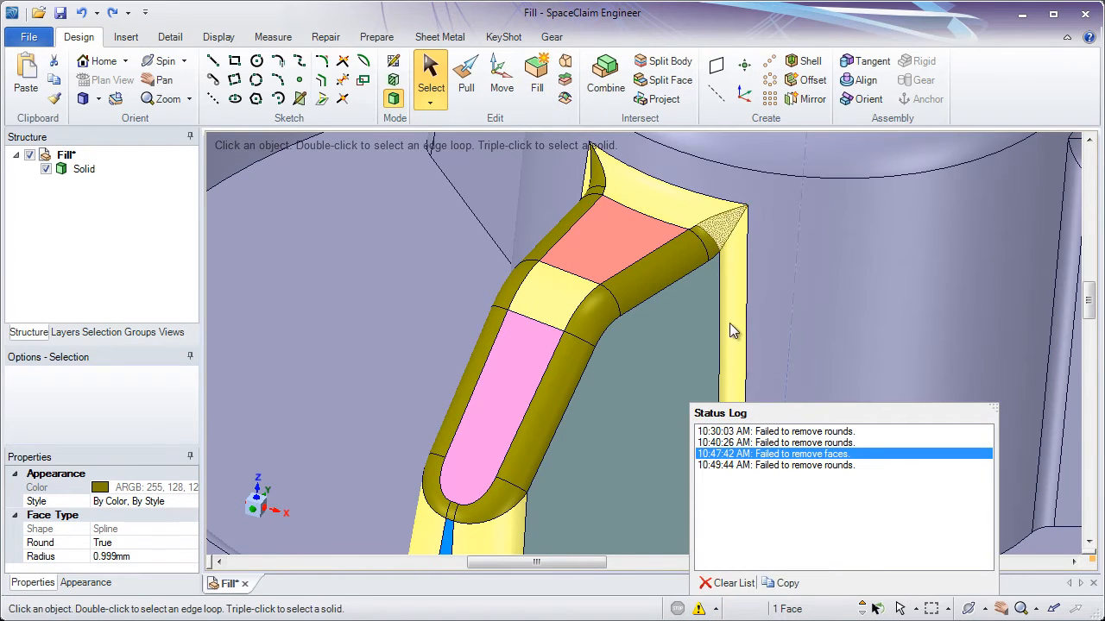
click(696, 297)
- Select the whole chain of connected round faces along the rib's upper outline and fill them
click(671, 271)
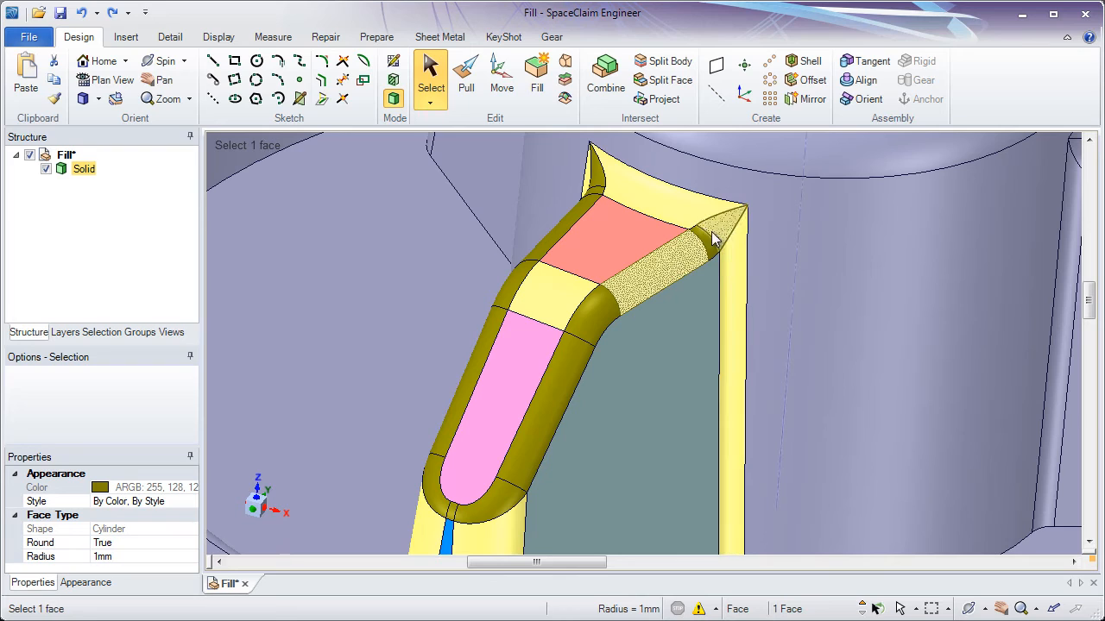
double_click(659, 273)
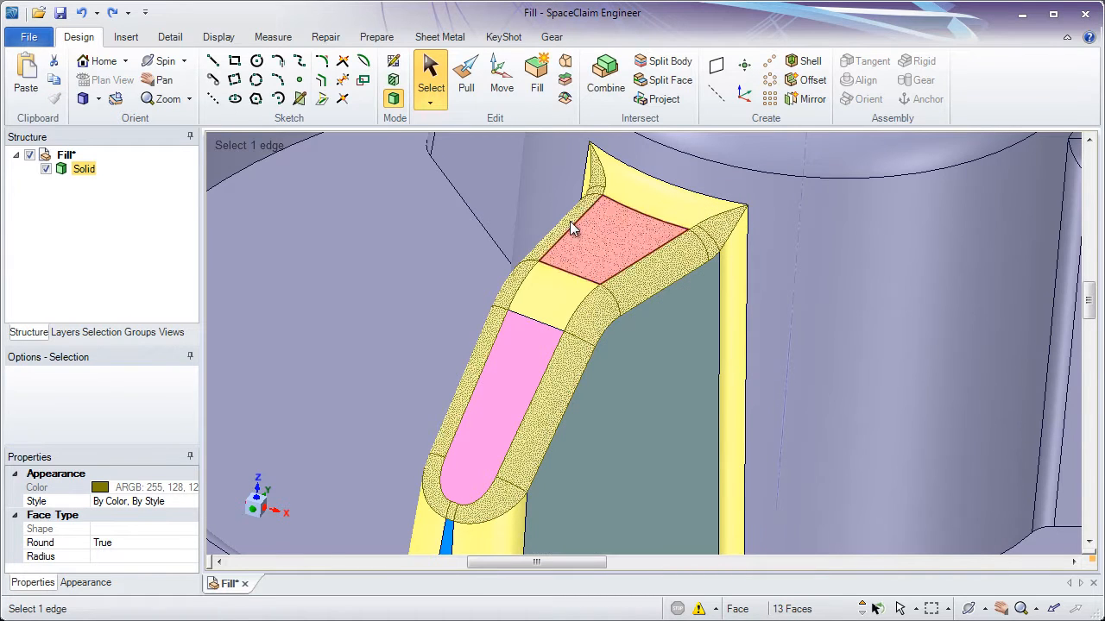
click(537, 95)
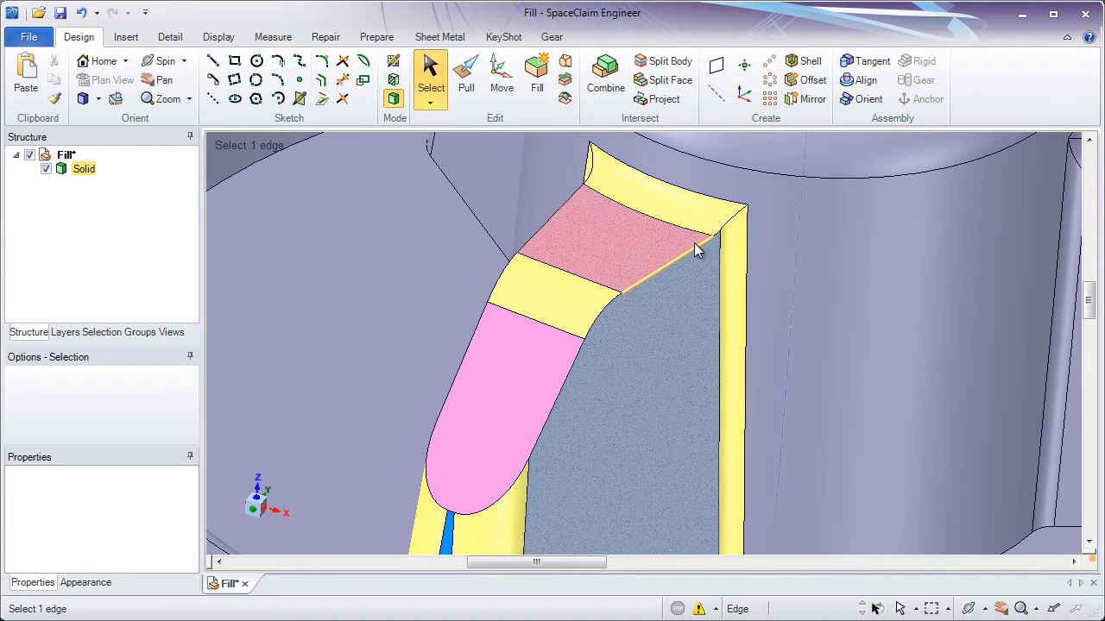
- Fill the three yellow round faces where the rib's top and two sides meet the central cylindrical boss
click(731, 250)
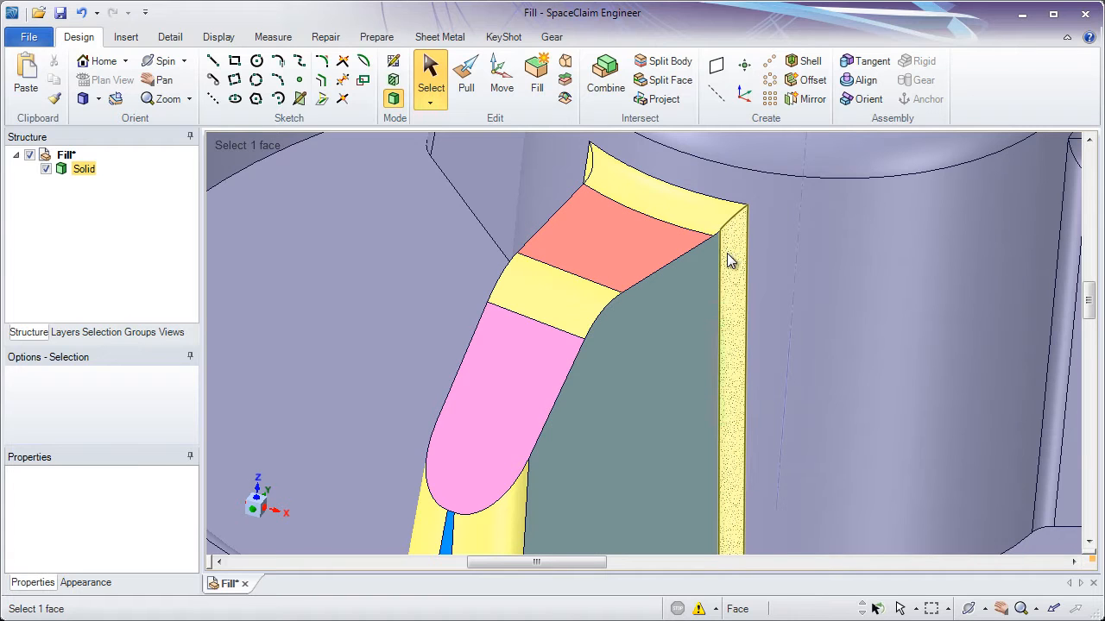
ctrl+click(623, 197)
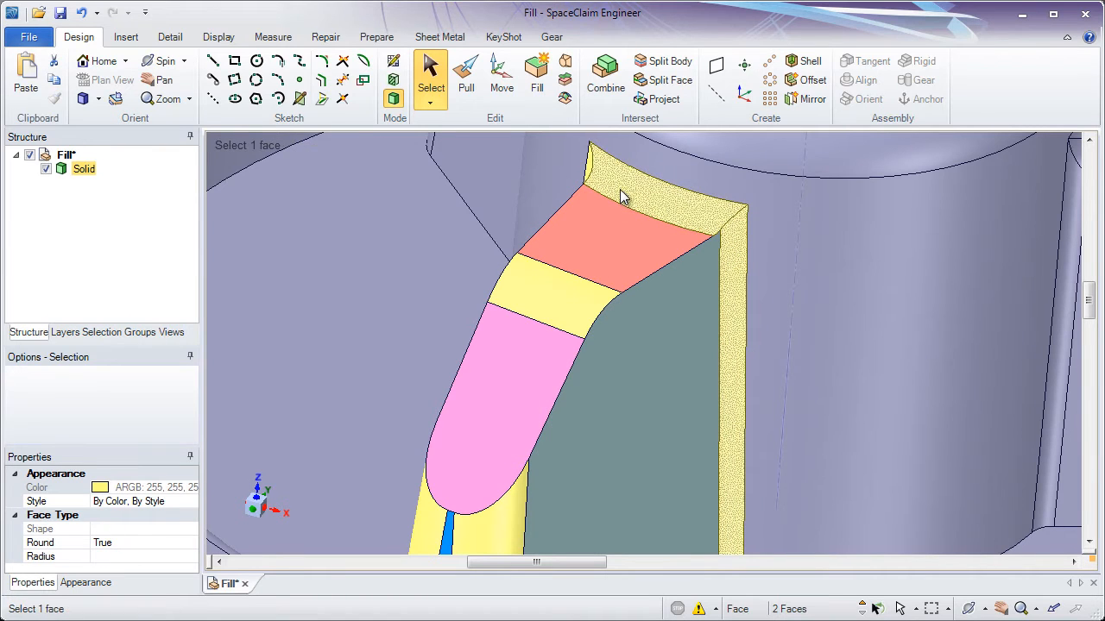
middle_drag(619, 191, 685, 212)
ctrl+click(573, 178)
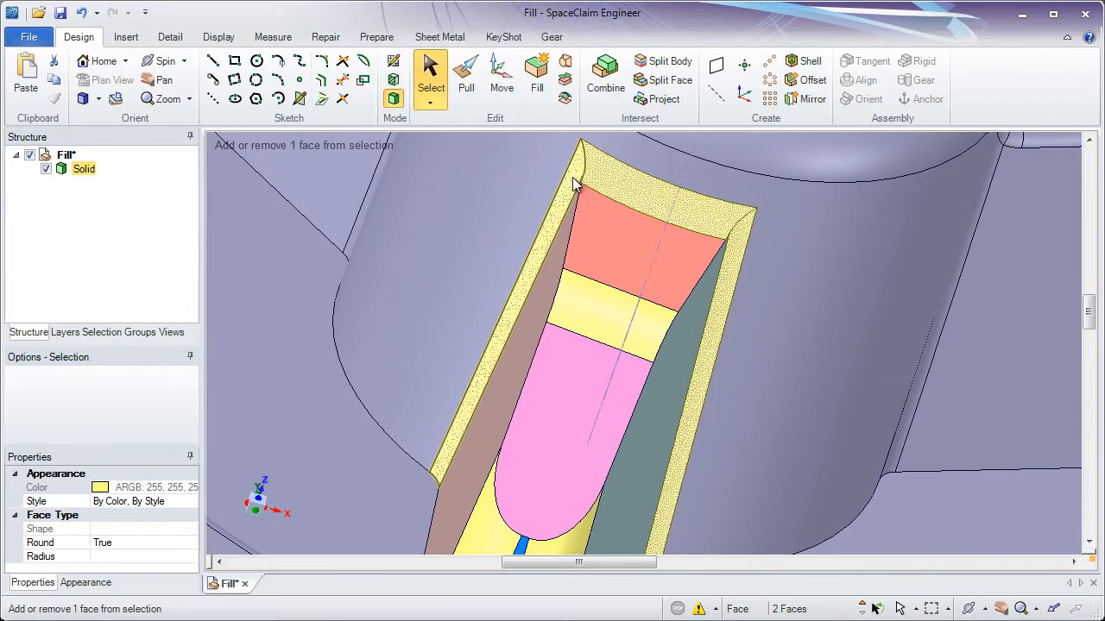
ctrl+click(575, 185)
key(f)
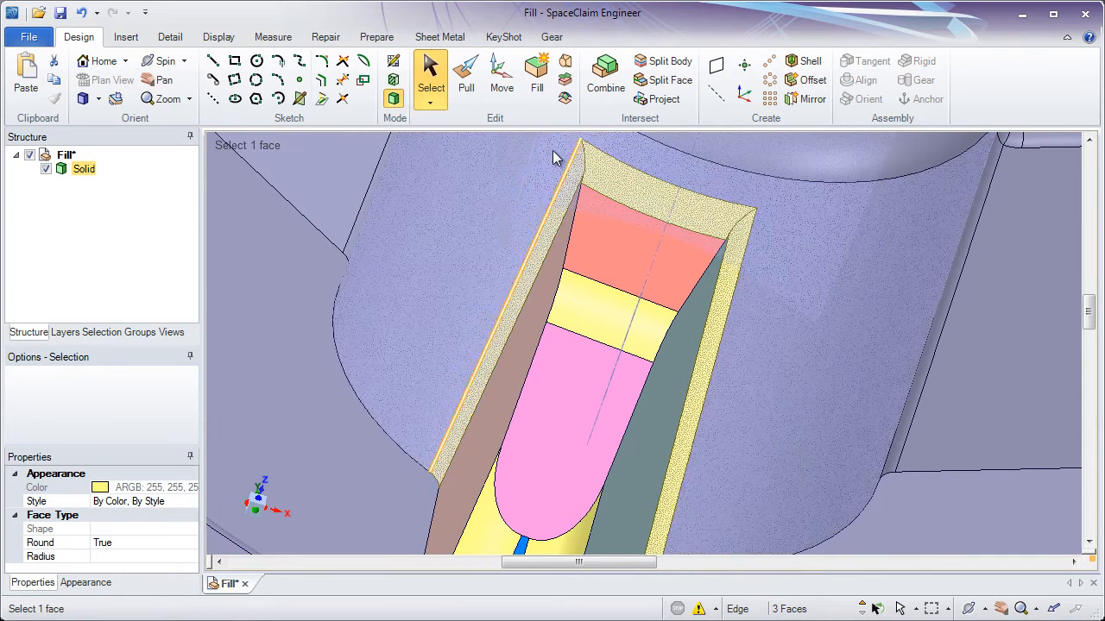
click(537, 86)
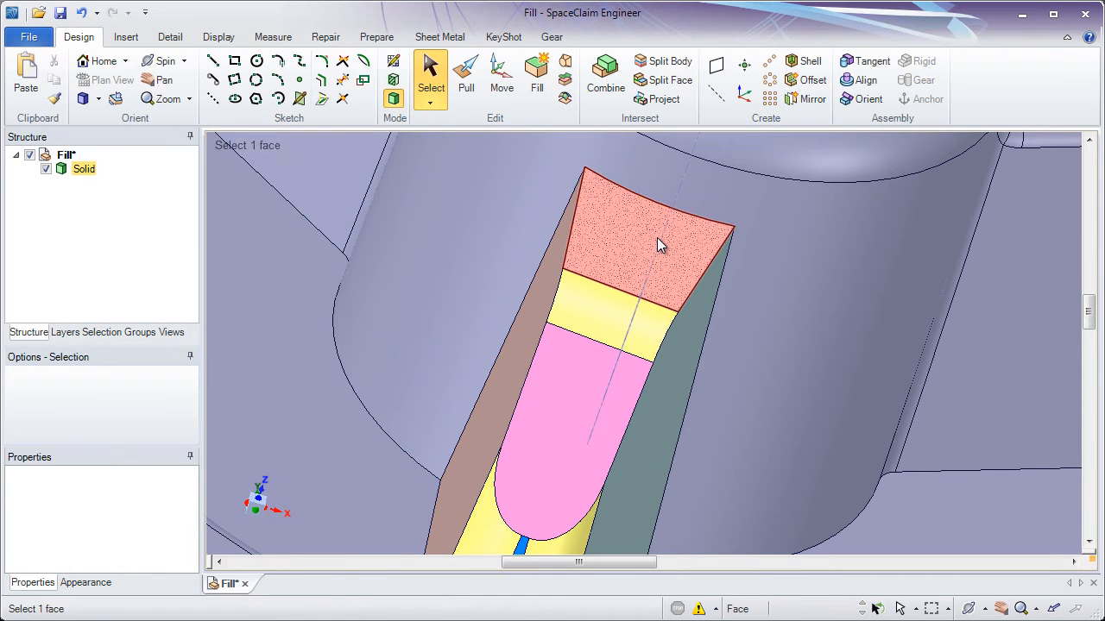
- Round the chain of nine edges around the rib's upper outline with the Pull tool at a 1 mm radius
middle_drag(656, 238, 585, 212)
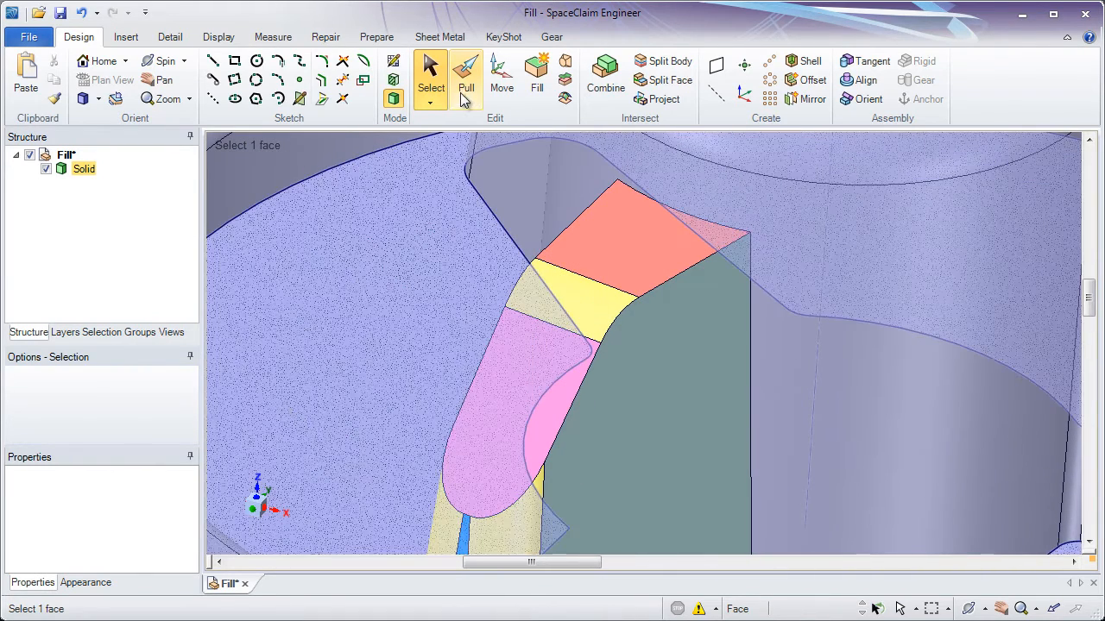
click(465, 86)
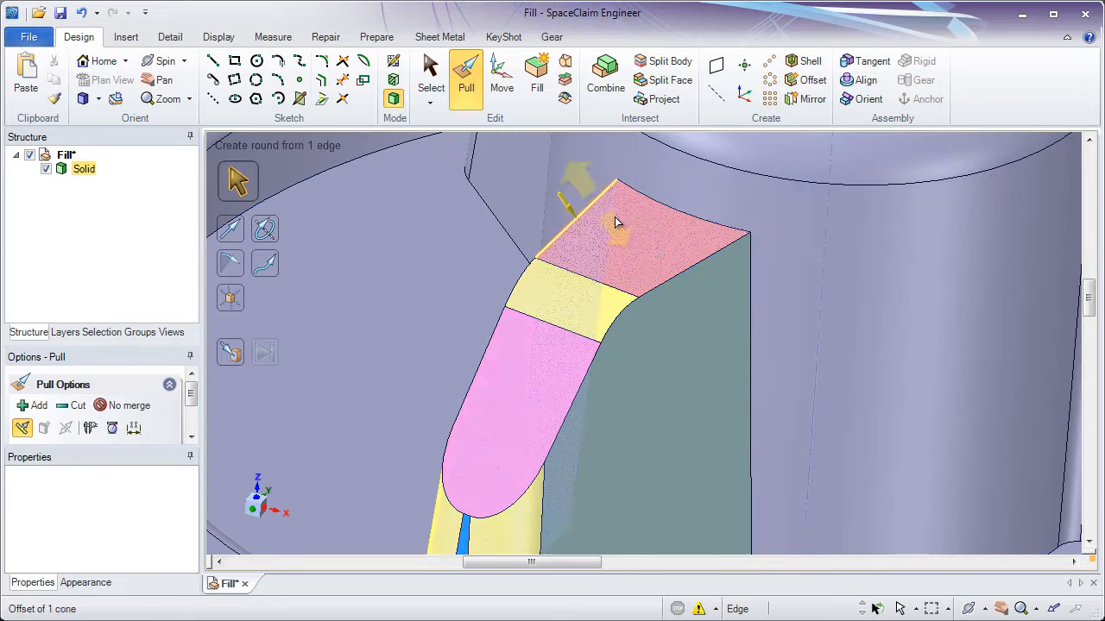
click(688, 272)
double_click(687, 273)
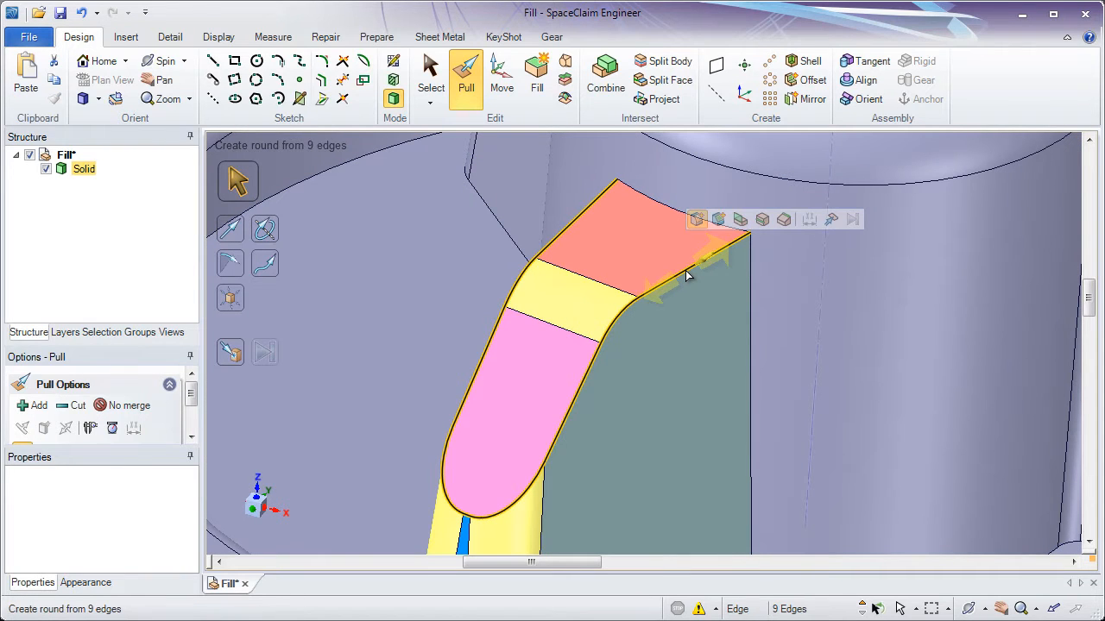
text(1)
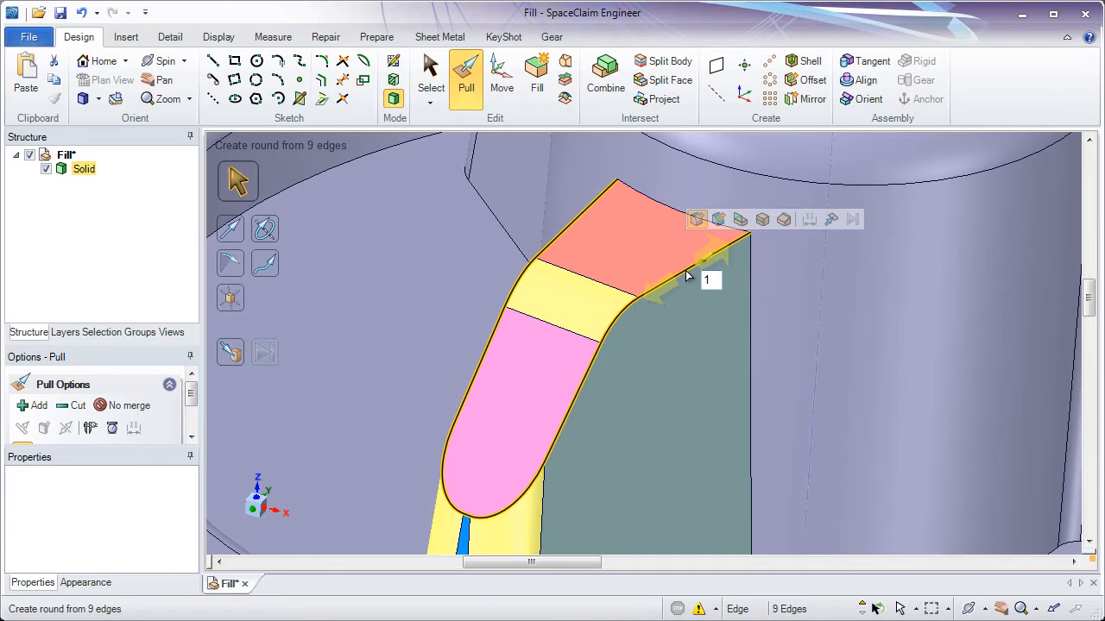
key(Return)
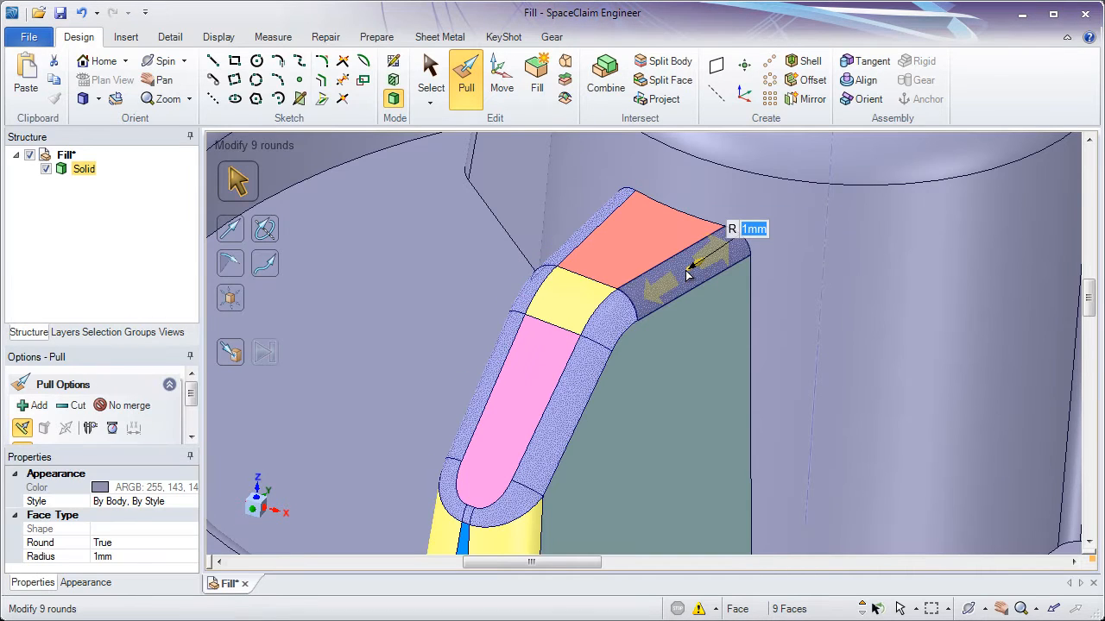
- Round the chain of five edges where the rib meets the central boss to a 1 mm radius and clear the selection
double_click(680, 220)
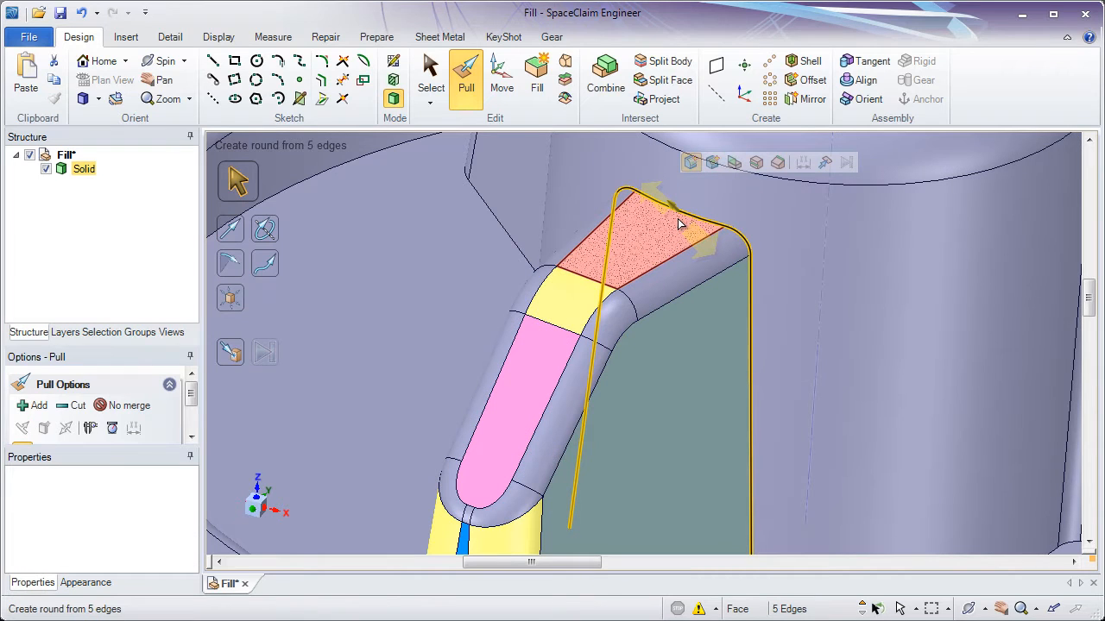
double_click(680, 222)
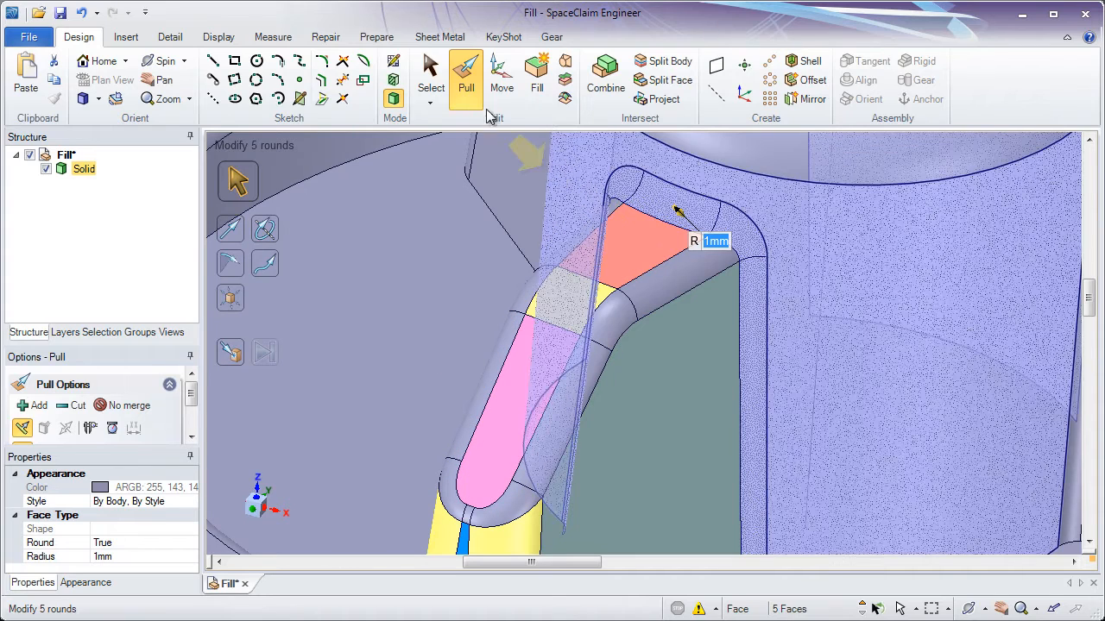
click(431, 78)
click(631, 370)
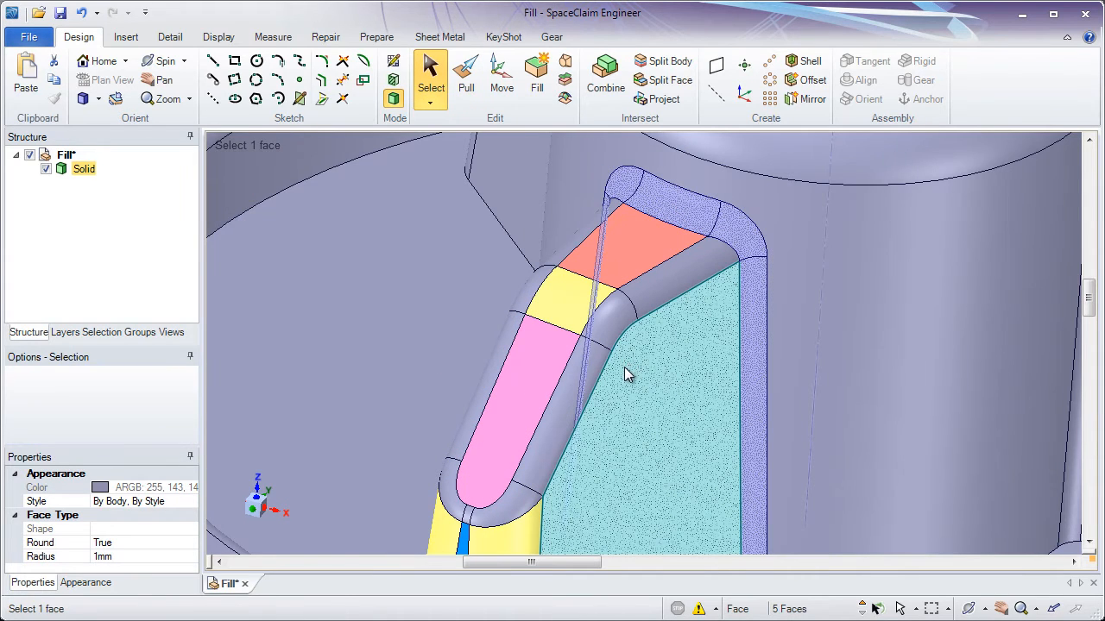
scroll(629, 375, down, 5)
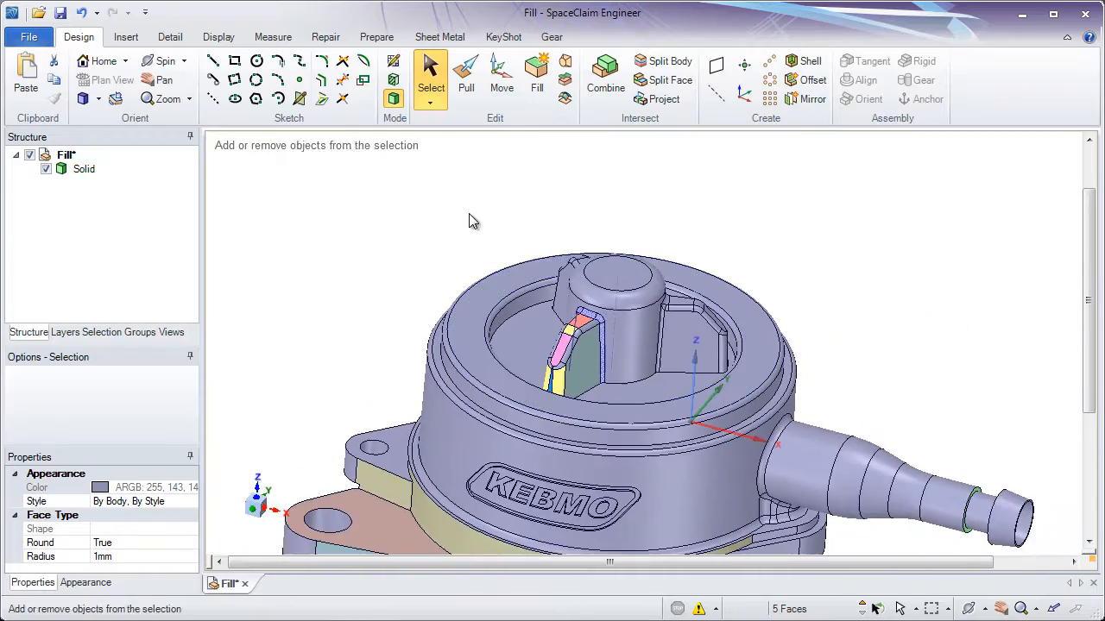
click(471, 221)
- Select all faces of the ribbed pocket in the flange arm nearest the pipe, on the housing's underside, and fill it
scroll(556, 264, down, 3)
ctrl+middle_drag(556, 264, 557, 236)
middle_drag(602, 408, 620, 360)
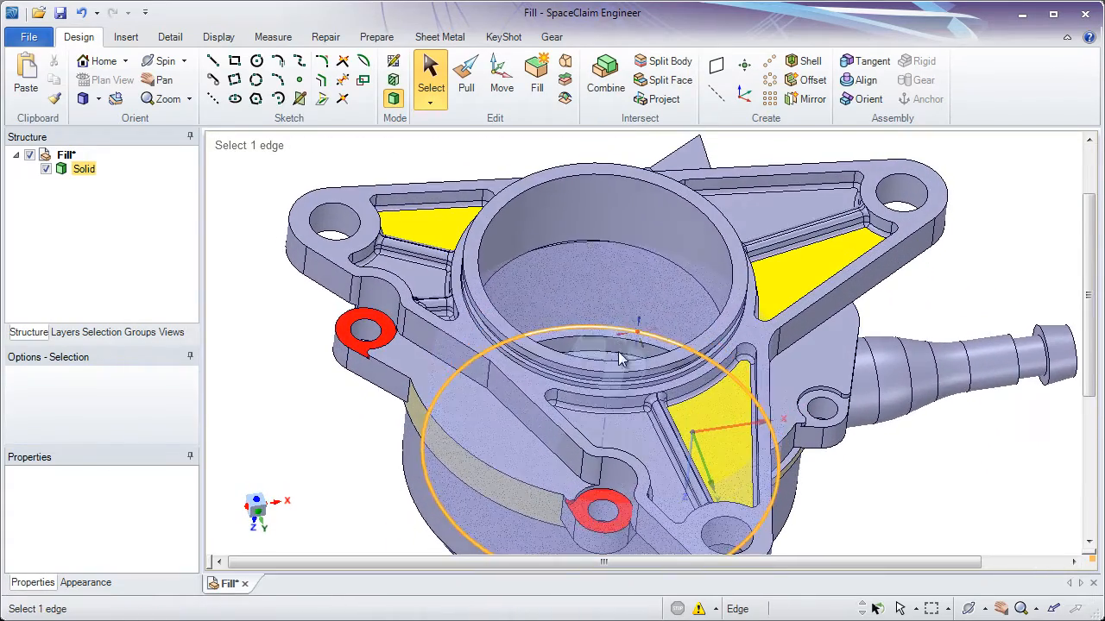
click(815, 266)
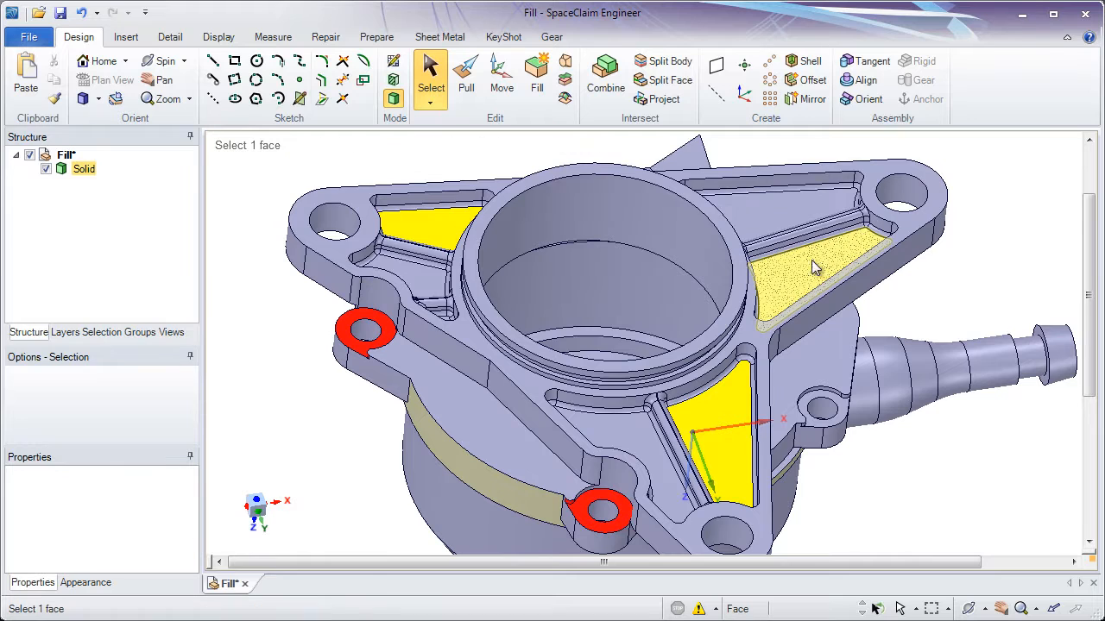
double_click(809, 266)
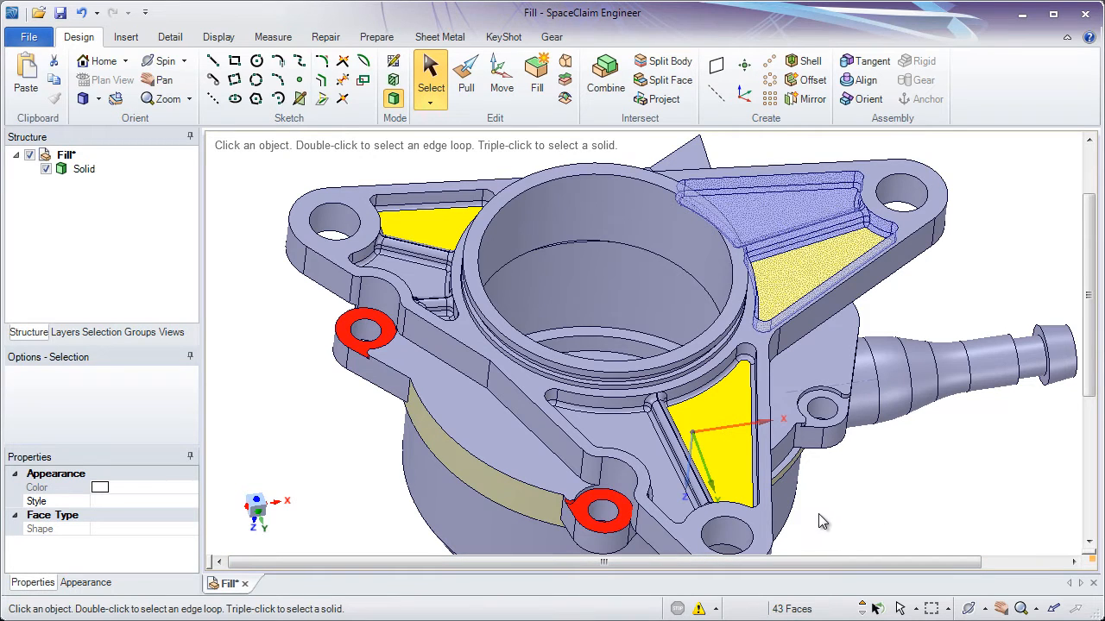
click(538, 99)
click(812, 257)
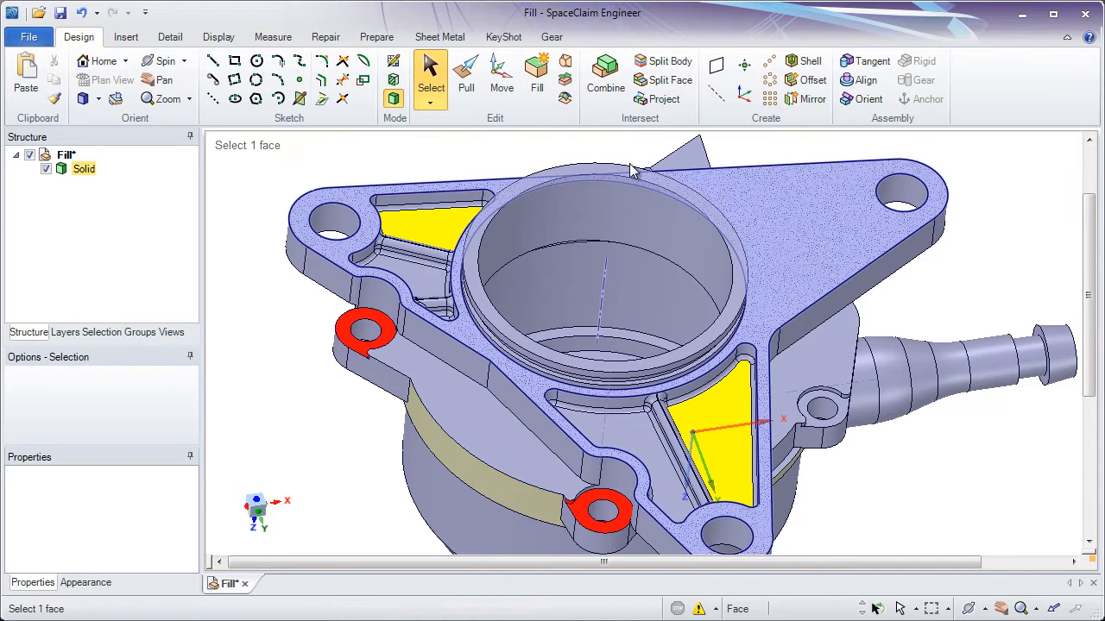
click(525, 158)
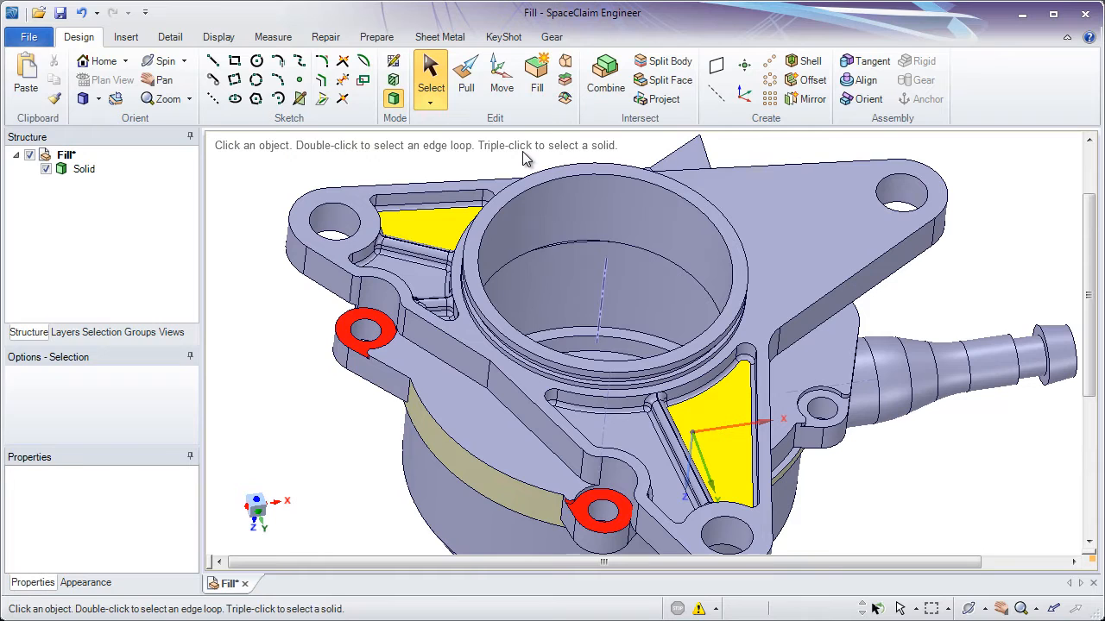
- Select all faces of the two remaining ribbed flange pockets together, starting from their yellow floors
click(443, 235)
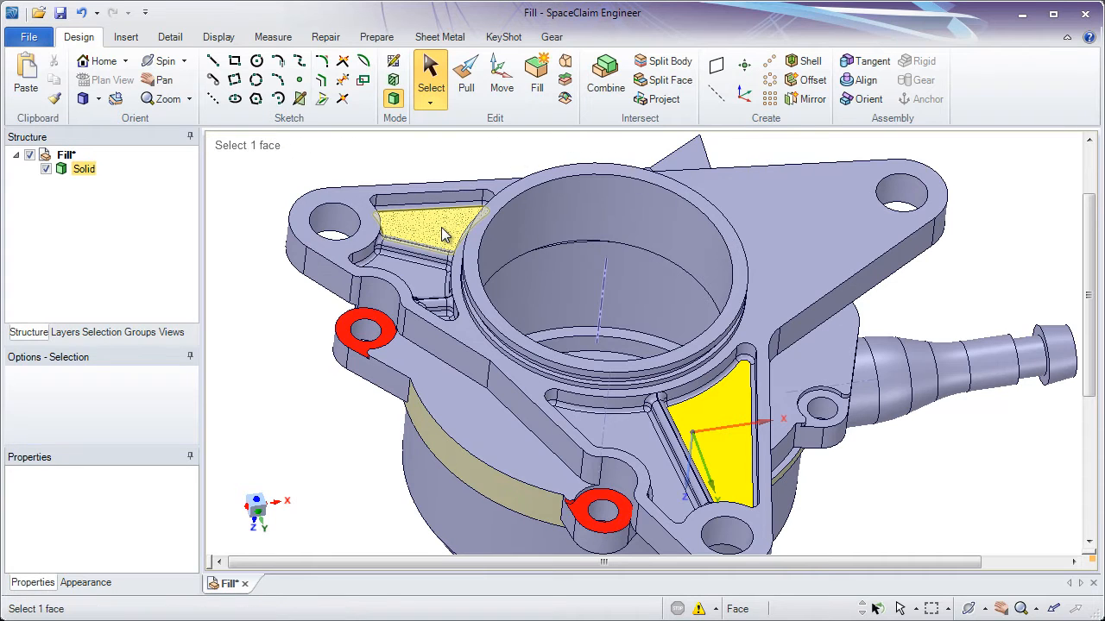
double_click(443, 235)
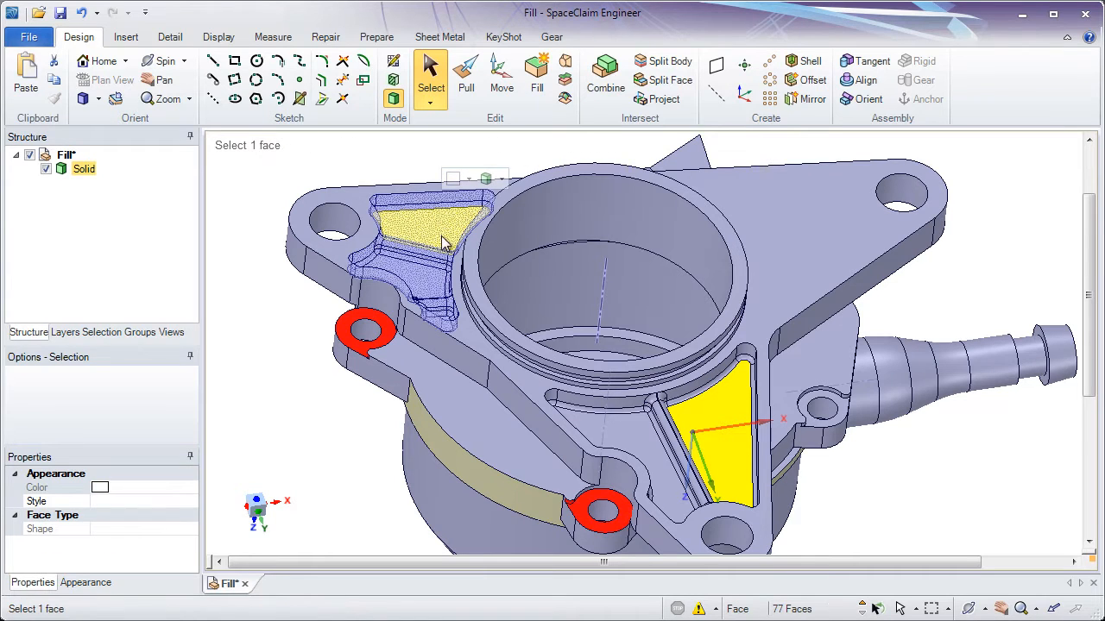
ctrl+double_click(727, 416)
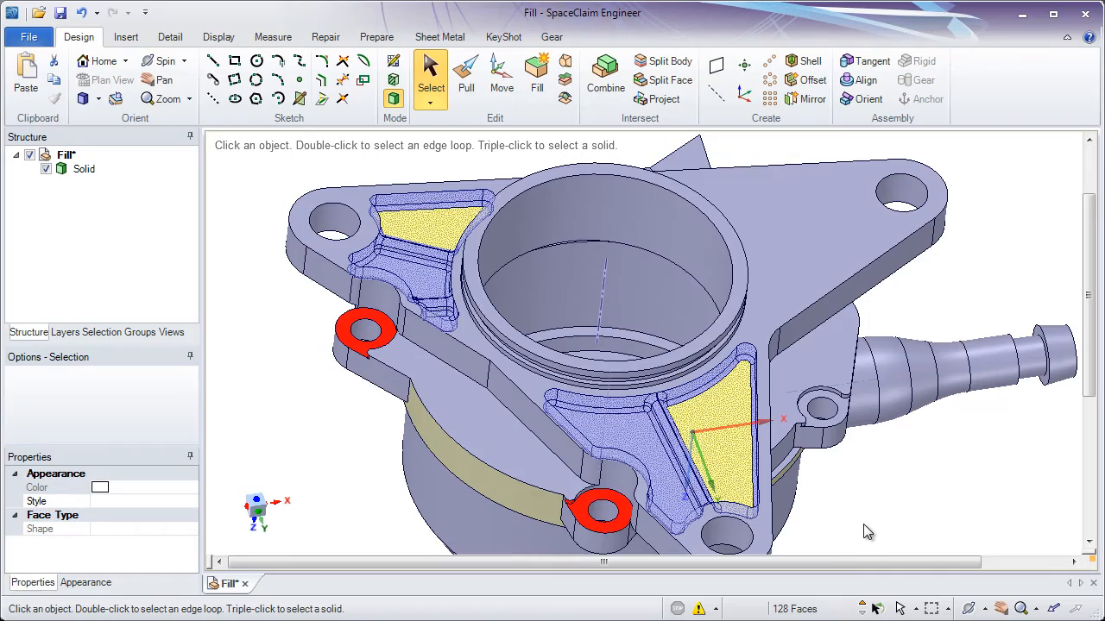
- Select the rounds at the end of the rib next to the central bore, in the front flange pocket, and fill them
scroll(505, 363, up, 5)
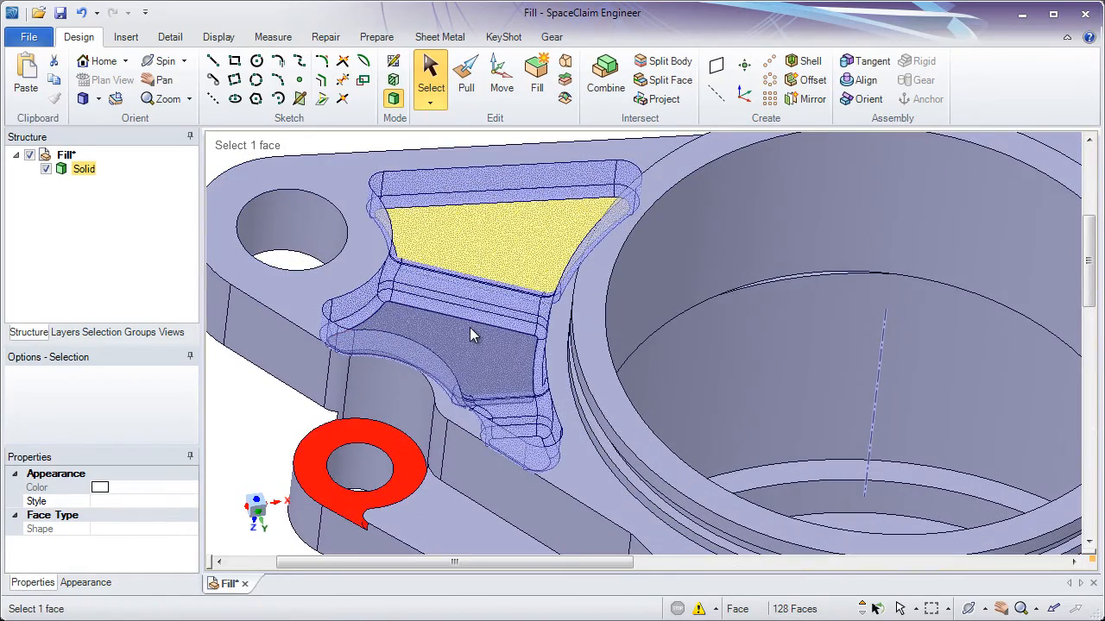
click(348, 259)
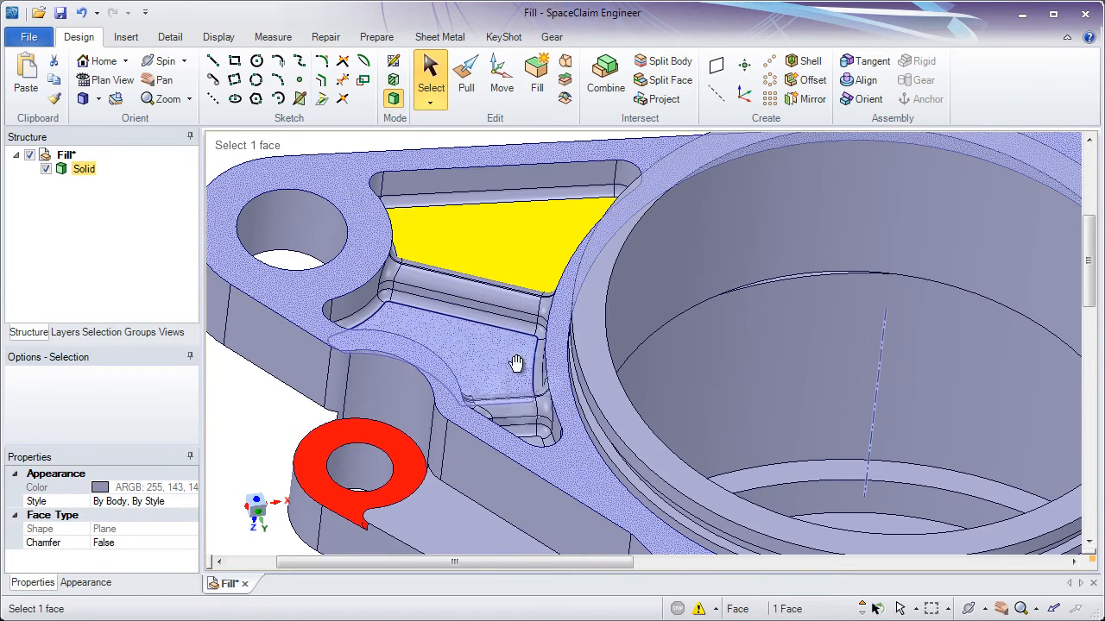
middle_drag(513, 365, 843, 450)
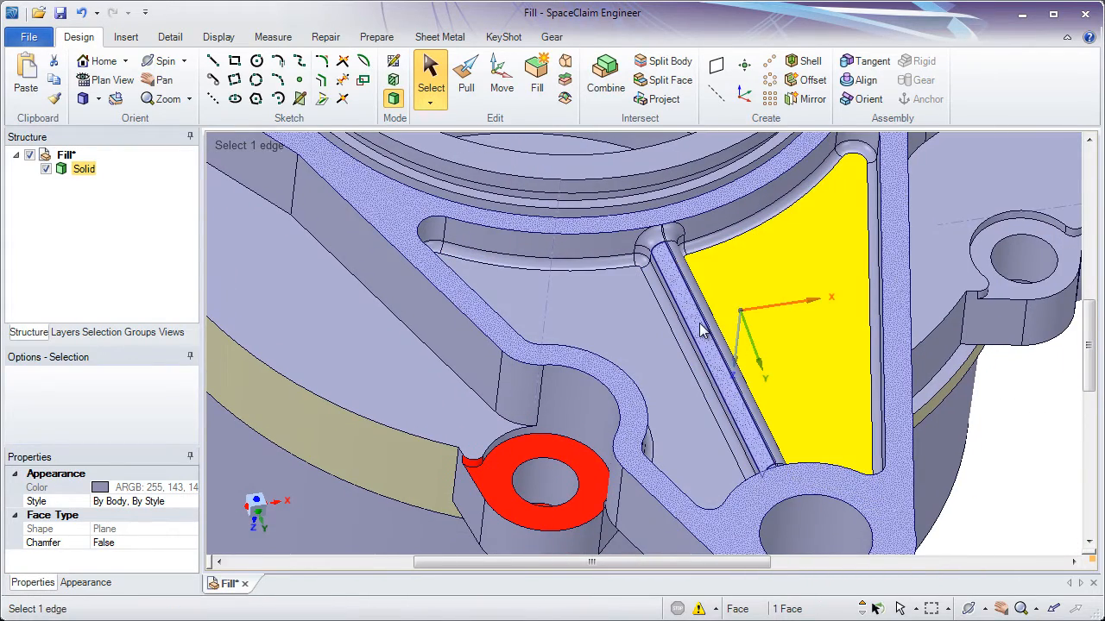
scroll(682, 298, up, 5)
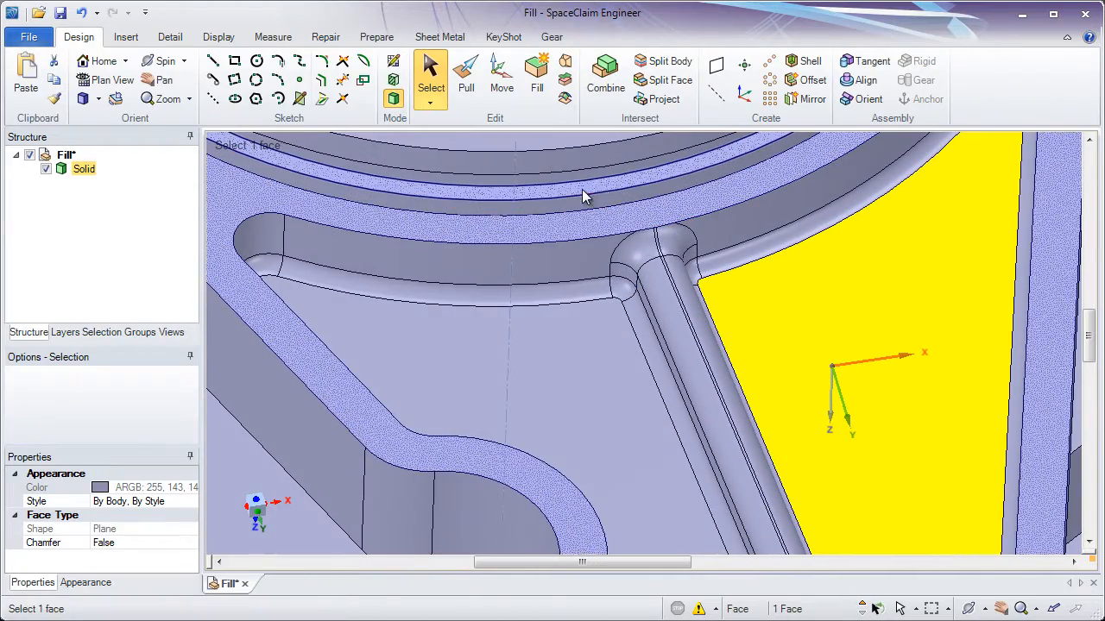
drag(582, 191, 735, 341)
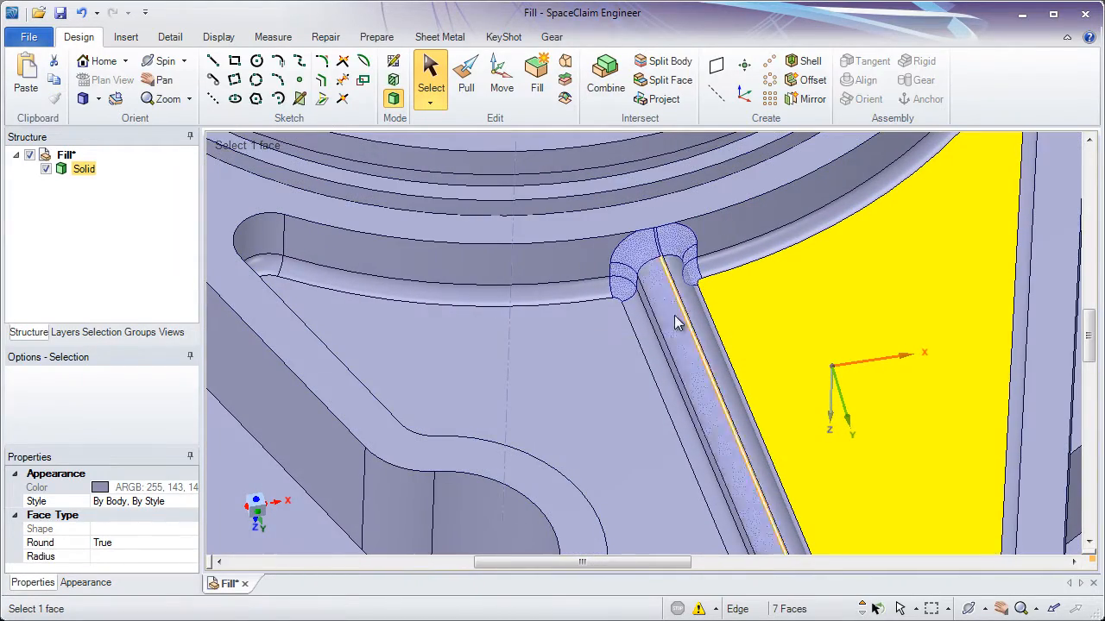
click(536, 81)
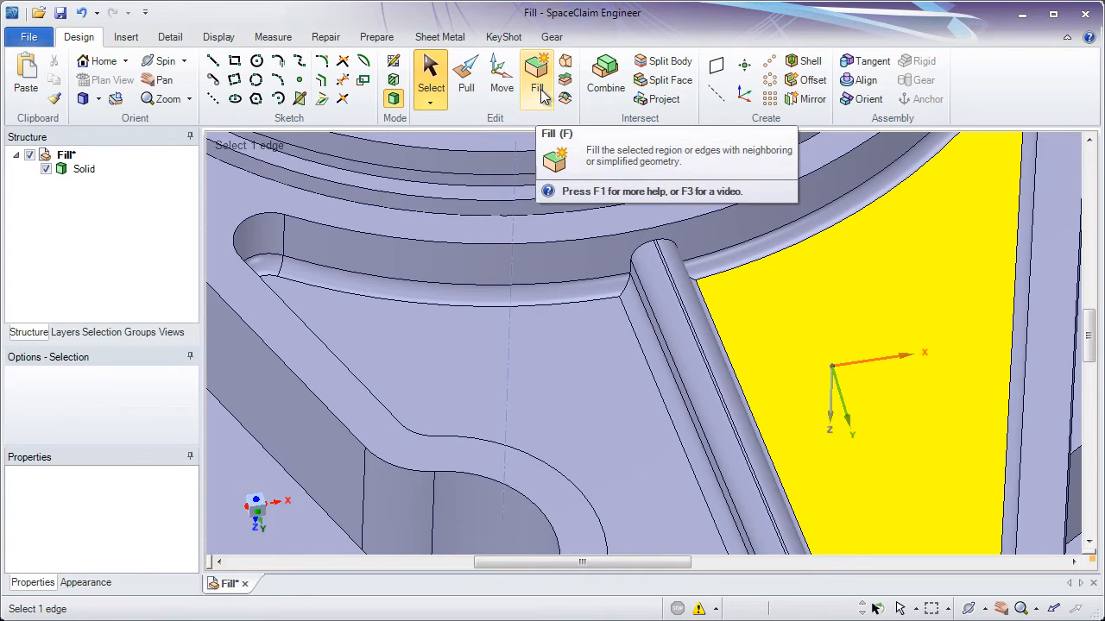
- Select all faces of both remaining ribbed flange pockets, starting from their yellow floors, and fill them together
click(626, 289)
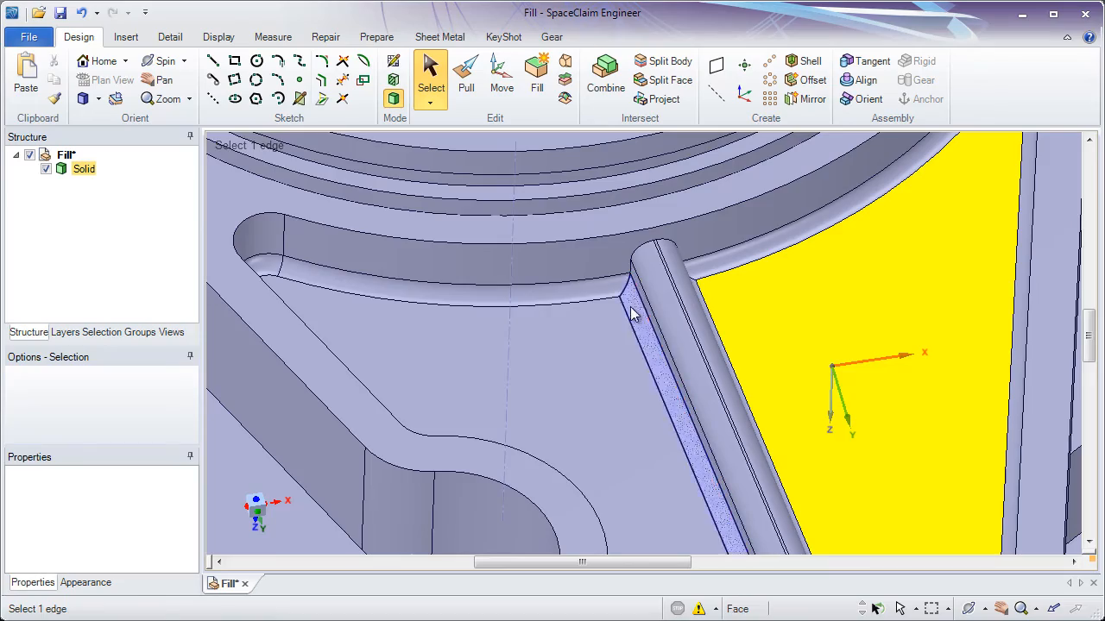
ctrl+middle_drag(659, 348, 722, 400)
click(744, 409)
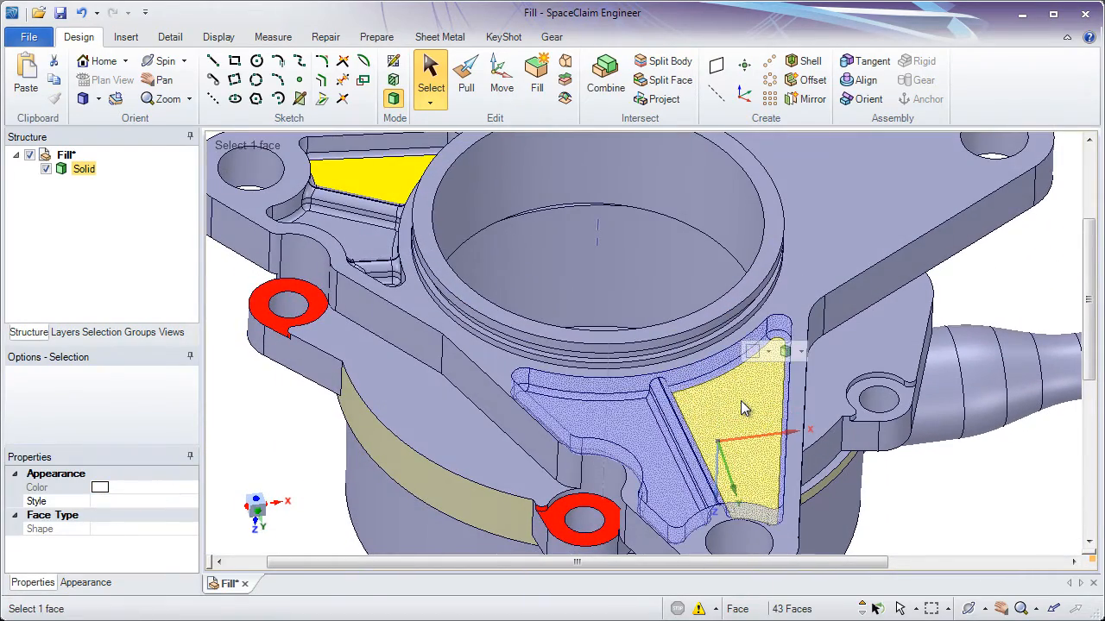
ctrl+click(383, 186)
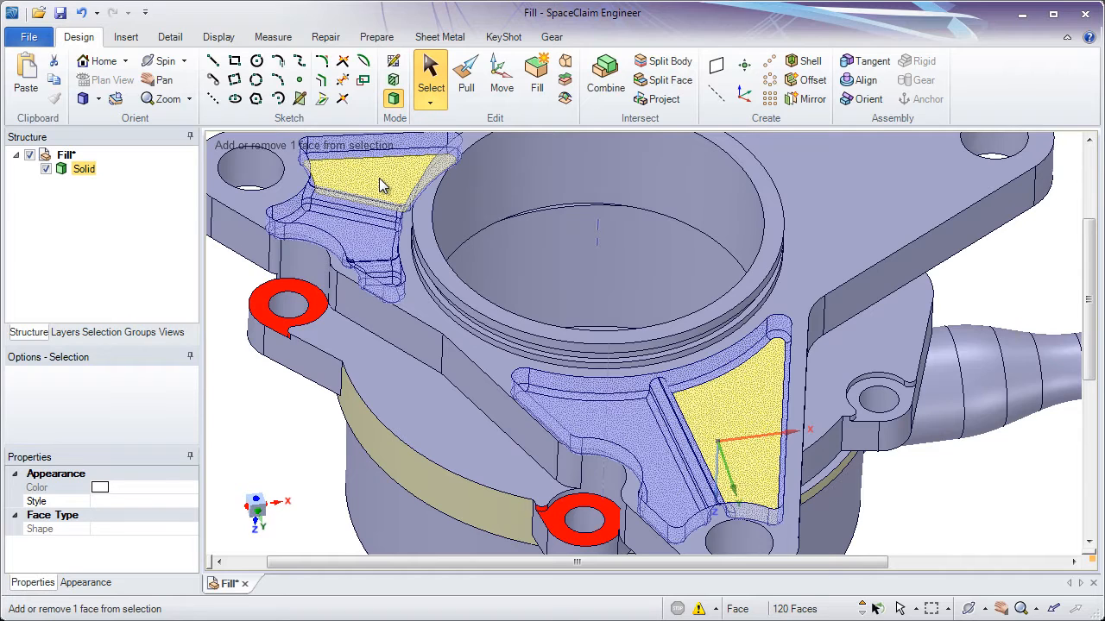
click(532, 90)
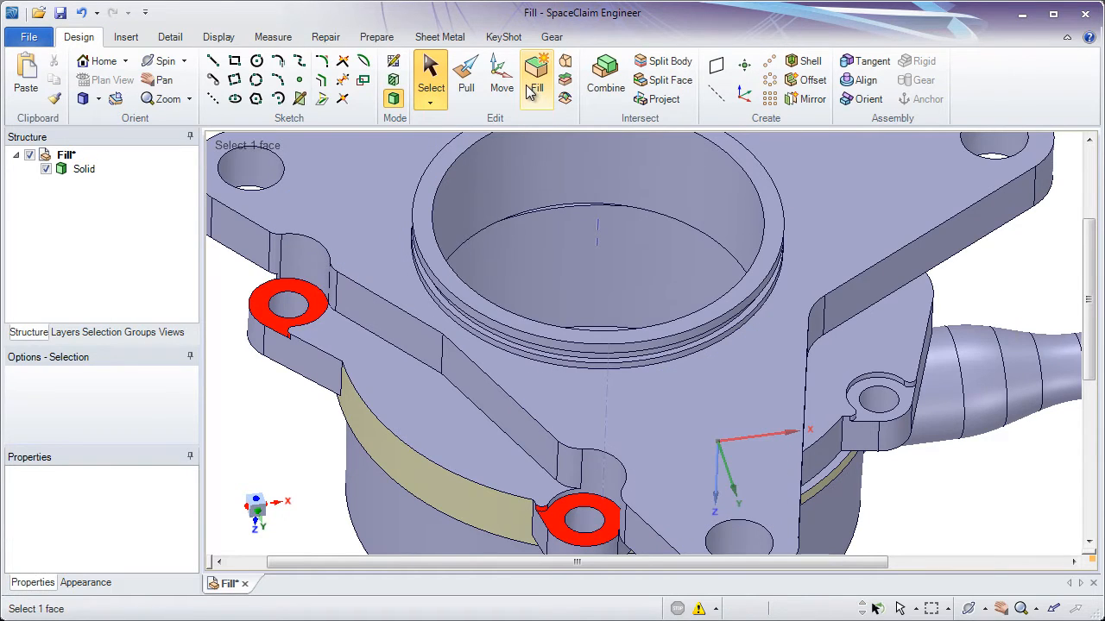
- Select the two red faces of the recess on the front bolt boss, examine them from several angles, and clear the selection
ctrl+middle_drag(604, 381, 606, 216)
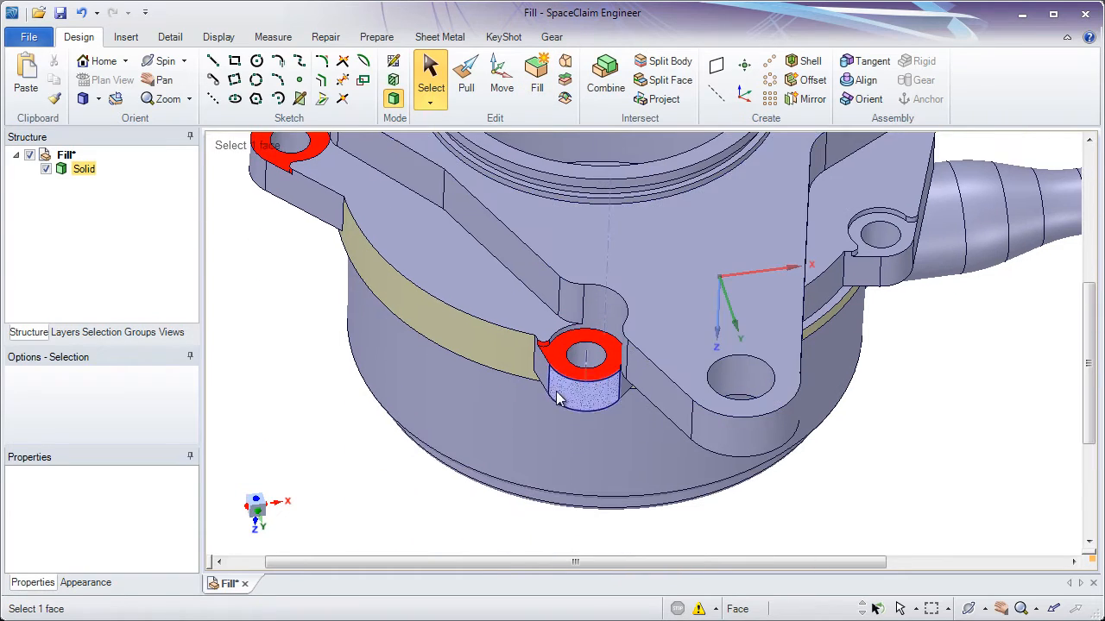
scroll(549, 370, up, 5)
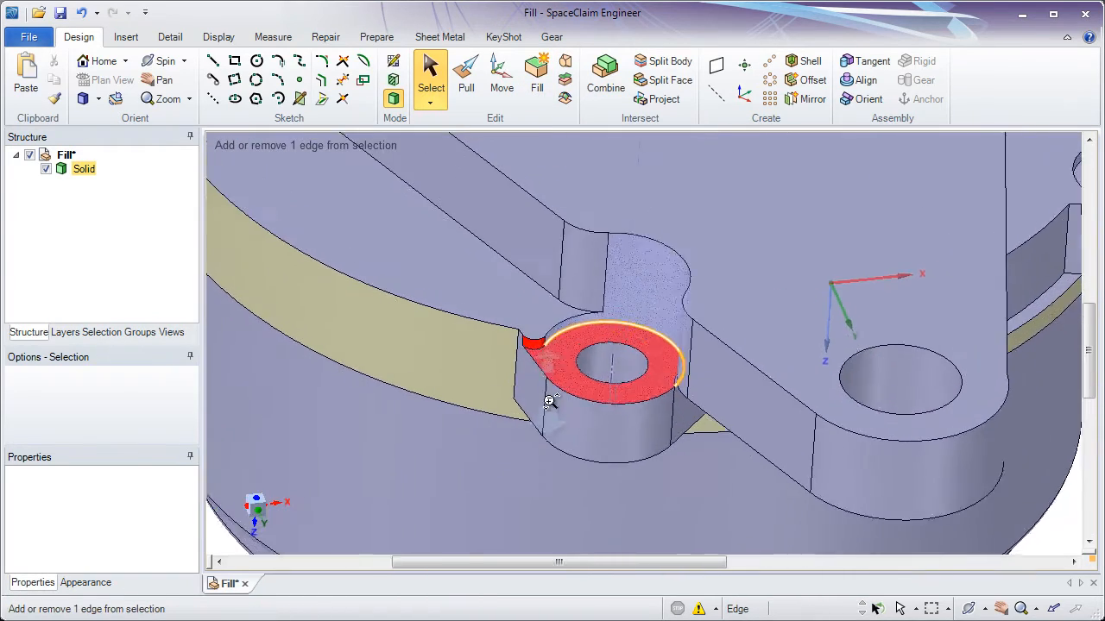
middle_drag(547, 363, 592, 316)
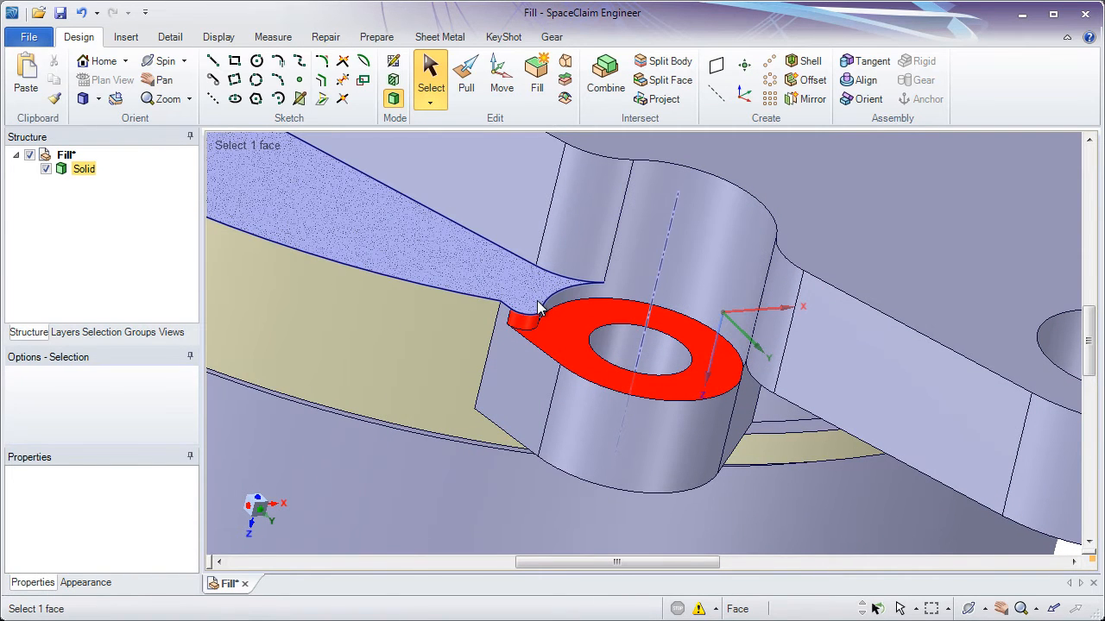
drag(453, 222, 774, 425)
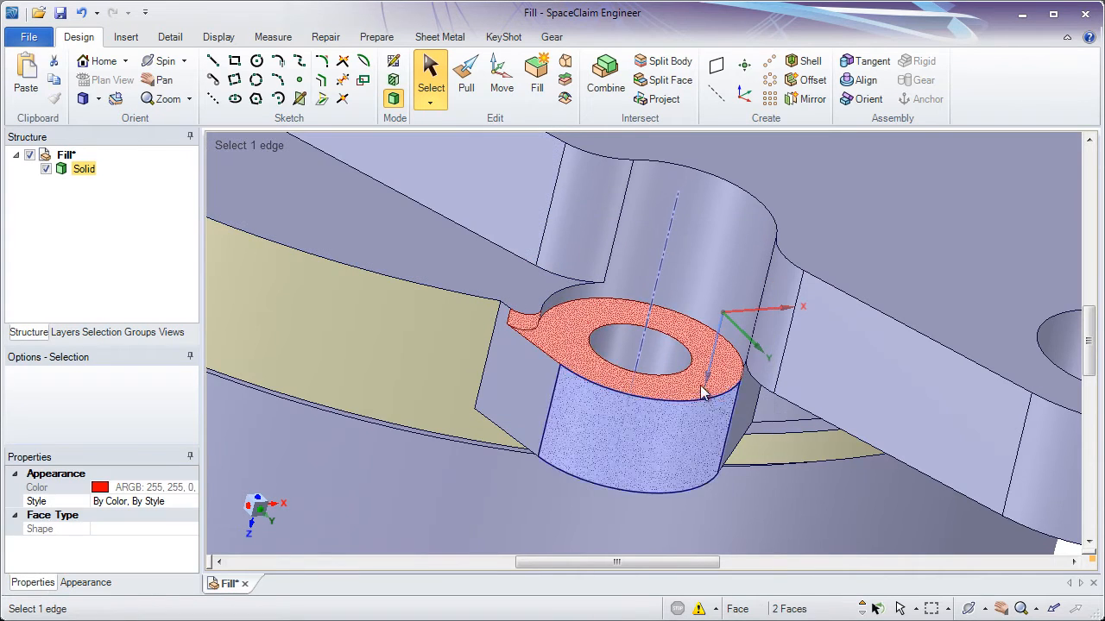
mouse_move(705, 387)
middle_down()
mouse_move(768, 400)
mouse_move(699, 388)
middle_up()
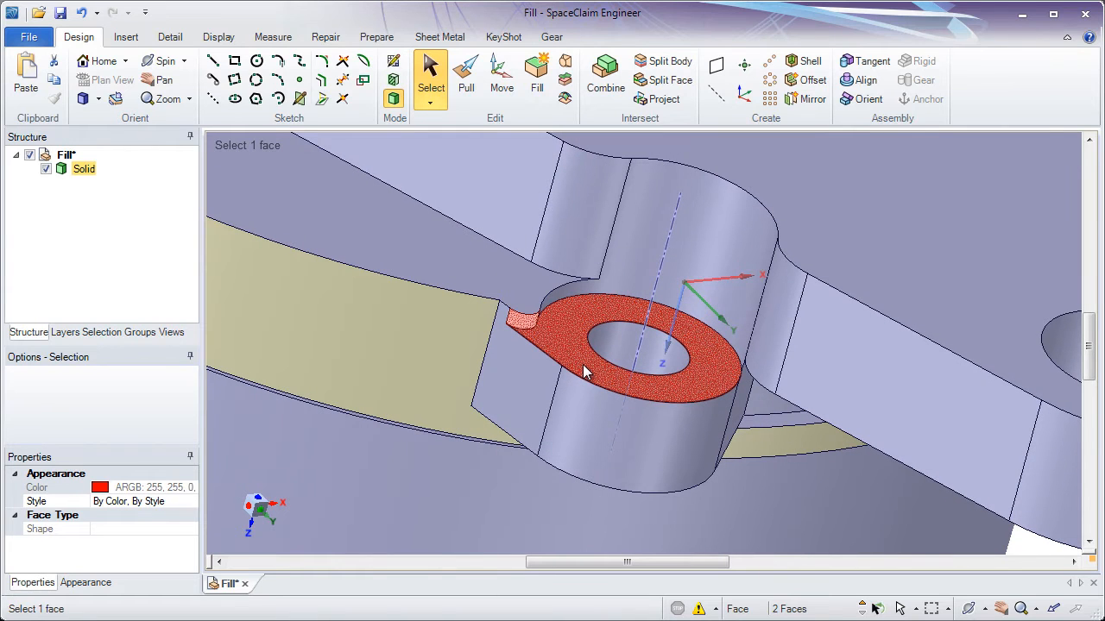
middle_drag(582, 371, 538, 343)
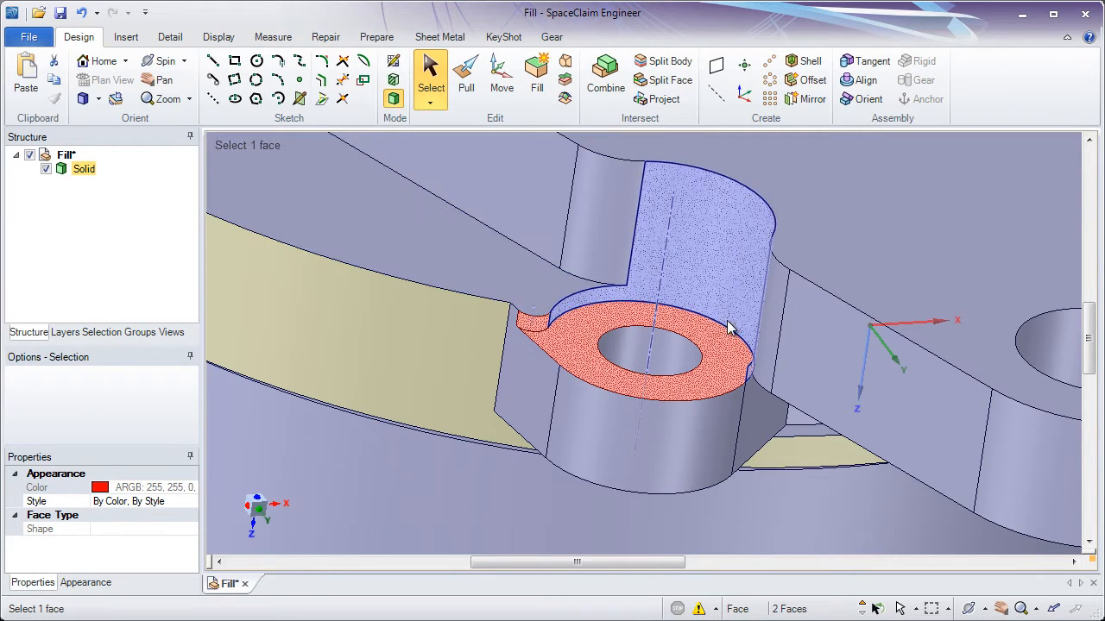
middle_drag(730, 291, 718, 326)
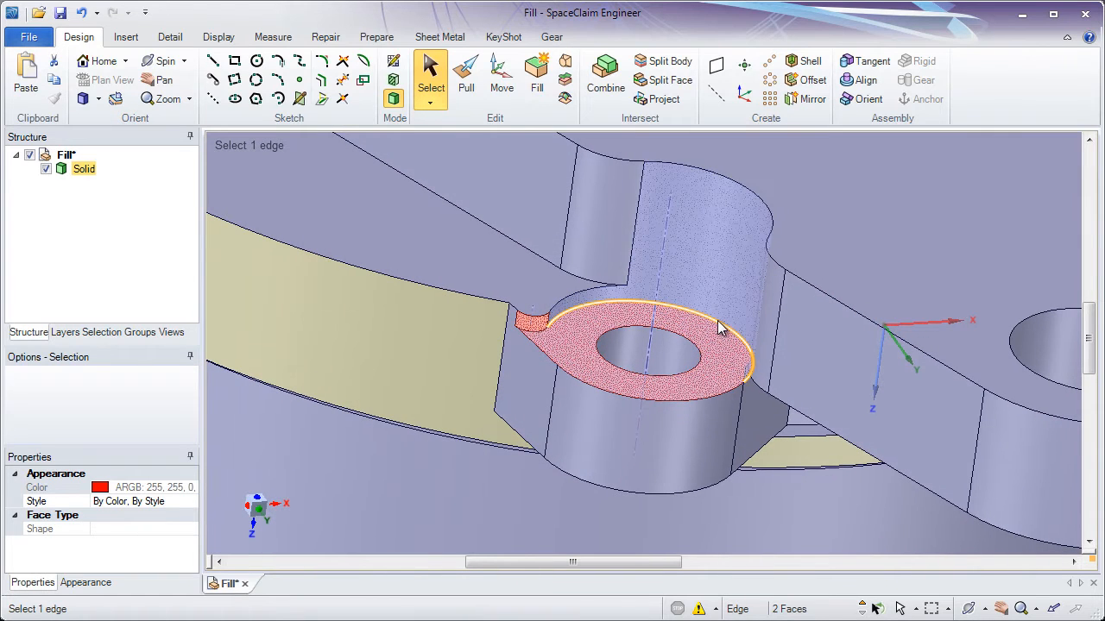
key(Escape)
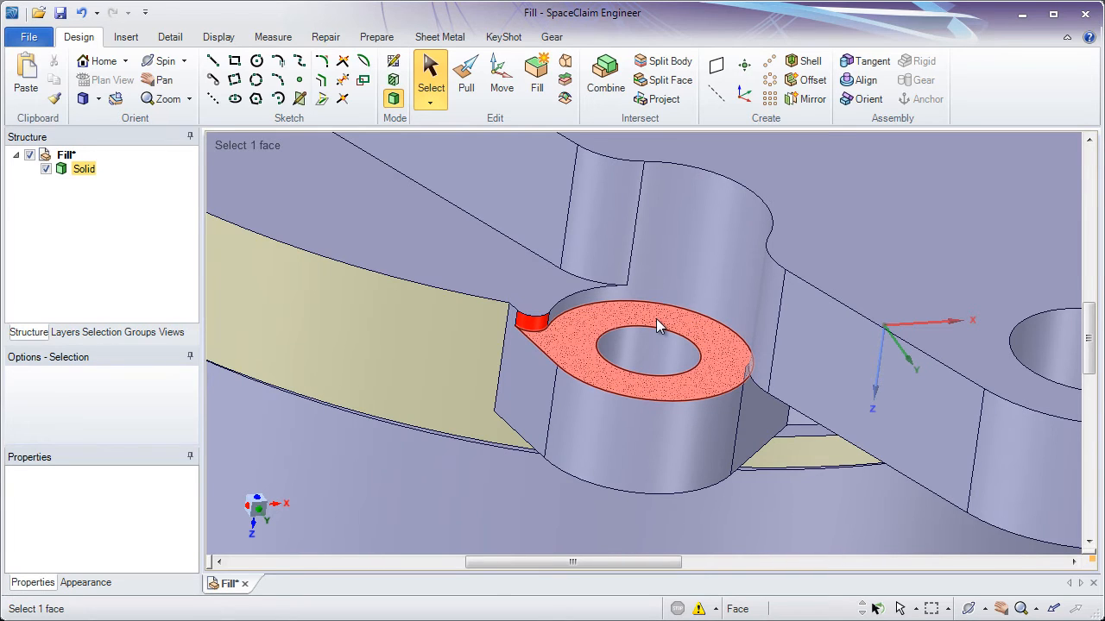
- Pull the red ring face of the front bolt boss up to the adjacent higher flange face, and clear the selection
click(619, 312)
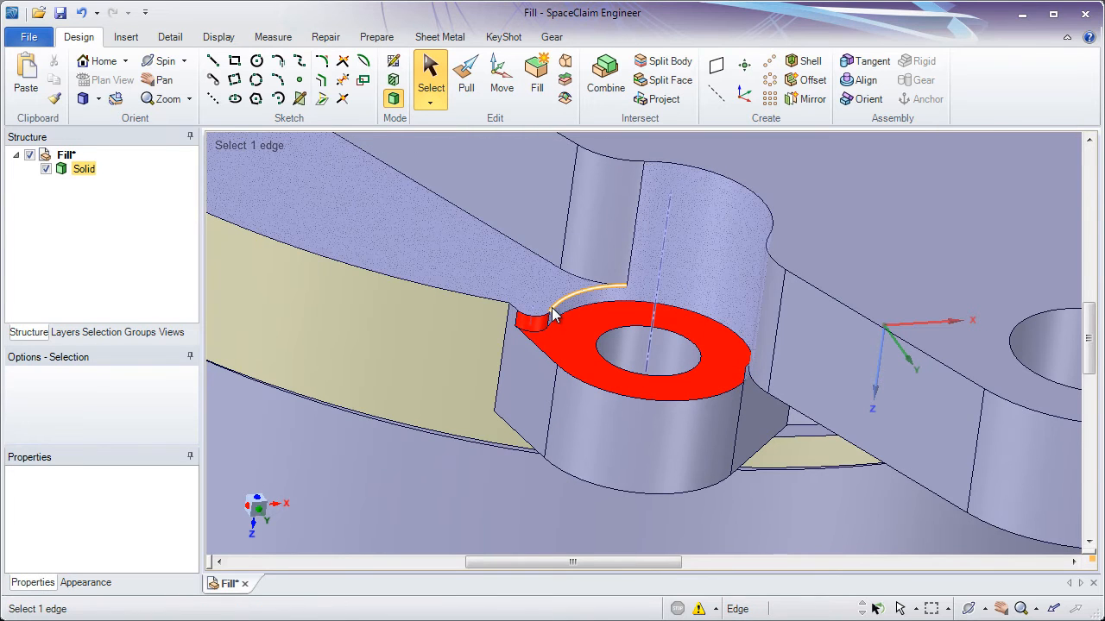
click(471, 85)
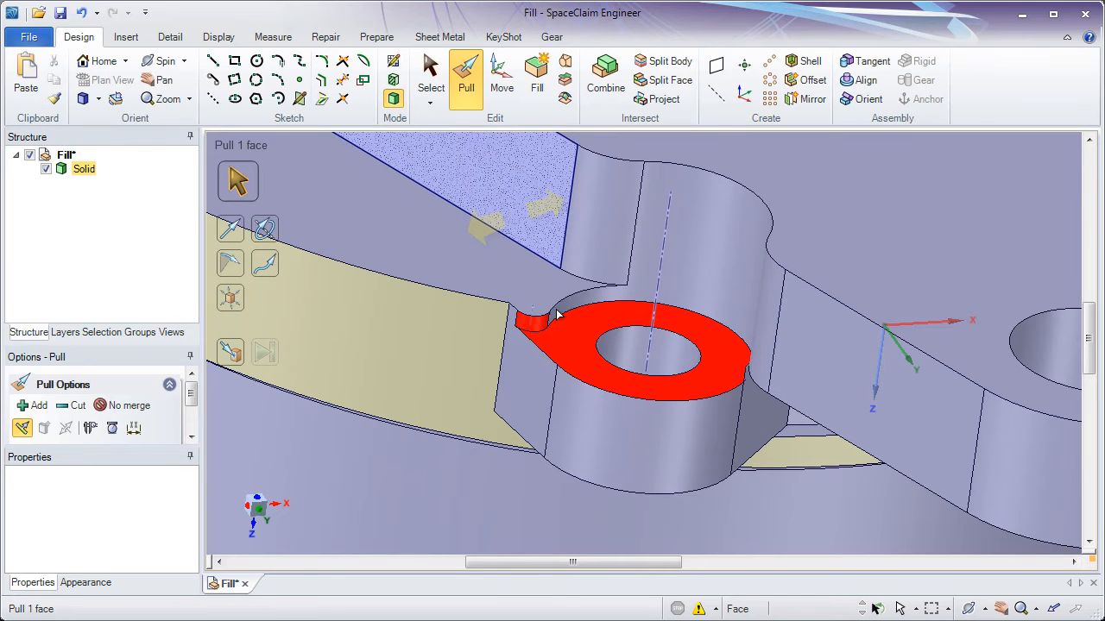
click(574, 351)
click(573, 351)
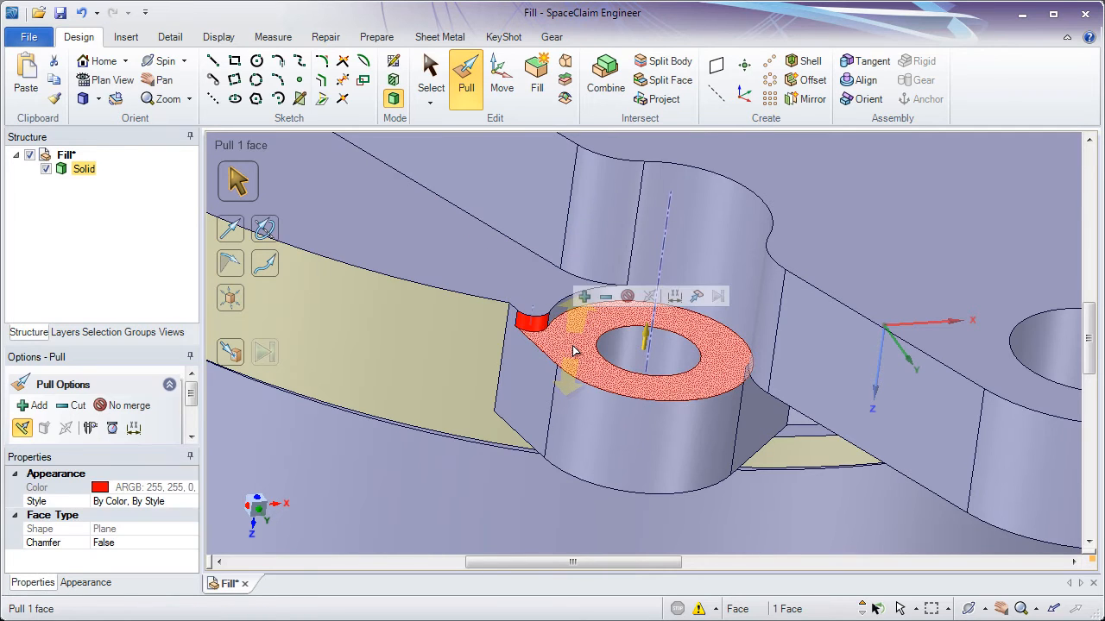
click(698, 298)
click(696, 302)
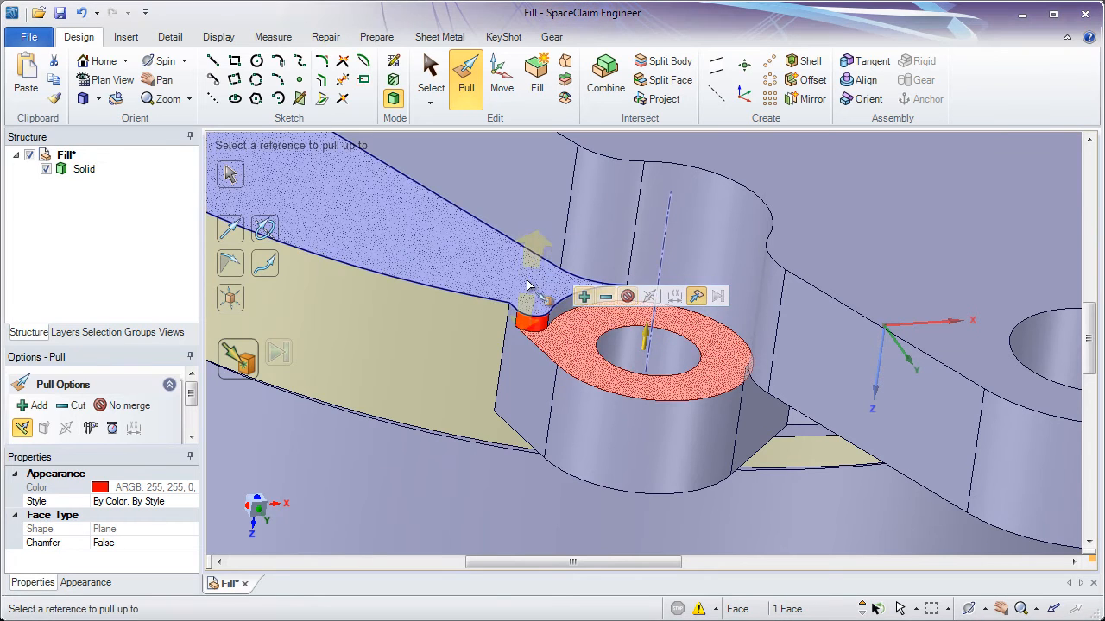
click(520, 283)
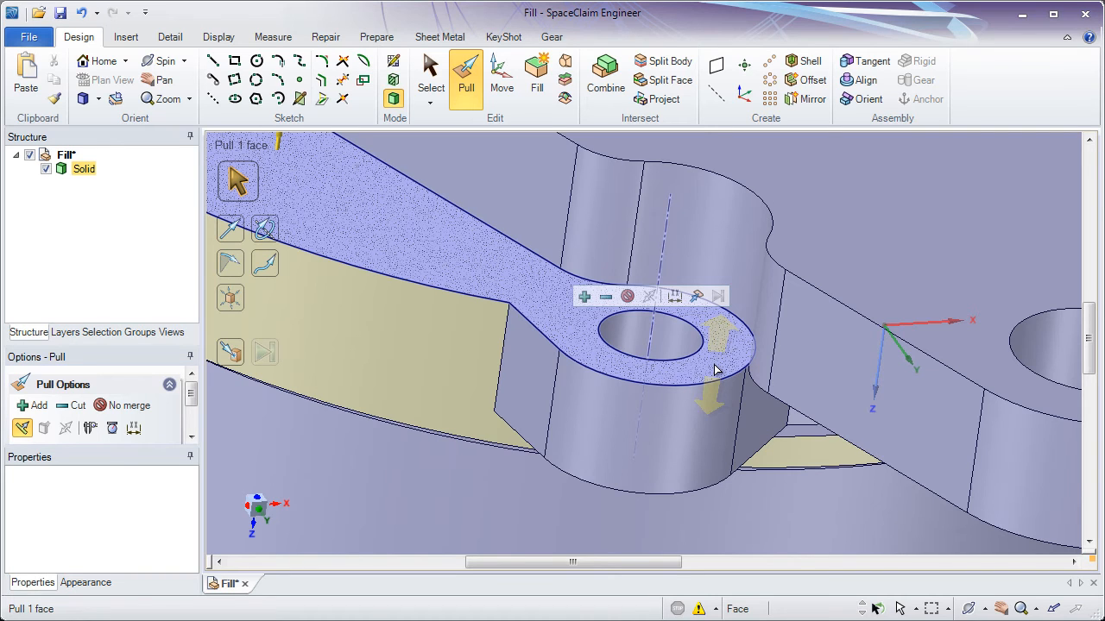
key(ctrl+c)
ctrl+middle_drag(626, 371, 569, 205)
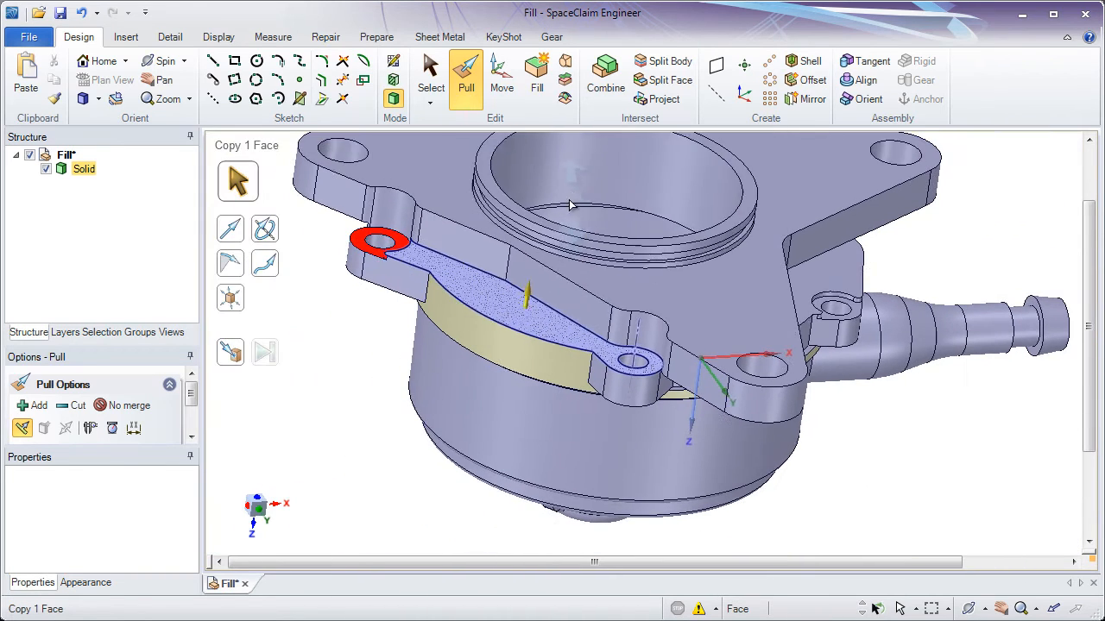
key(Escape)
key(s)
- Return the housing to its home view
click(513, 156)
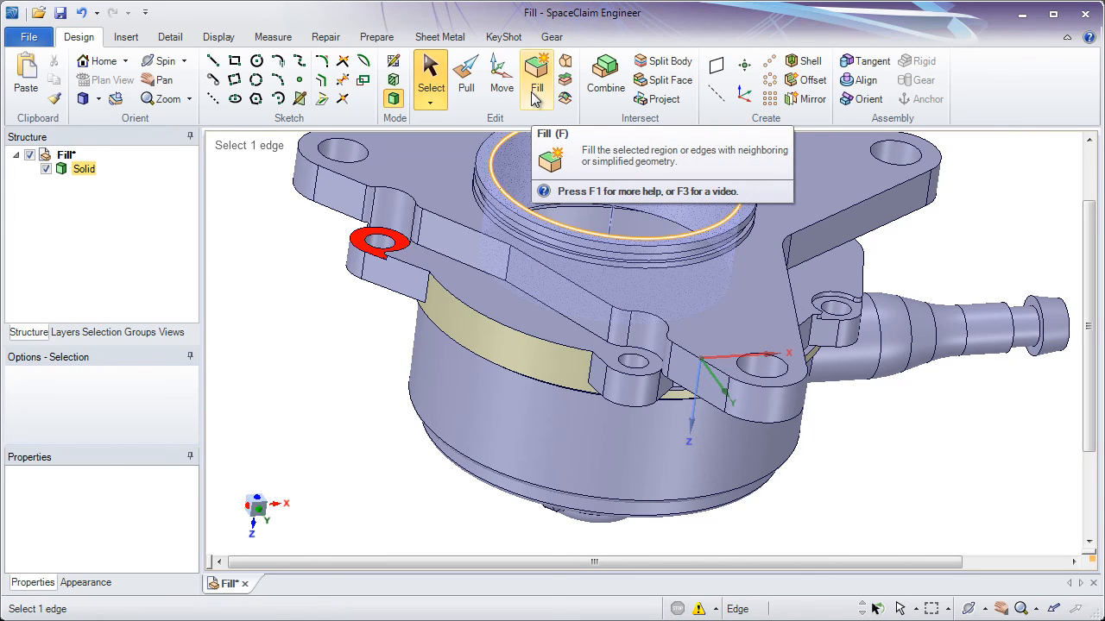
click(535, 99)
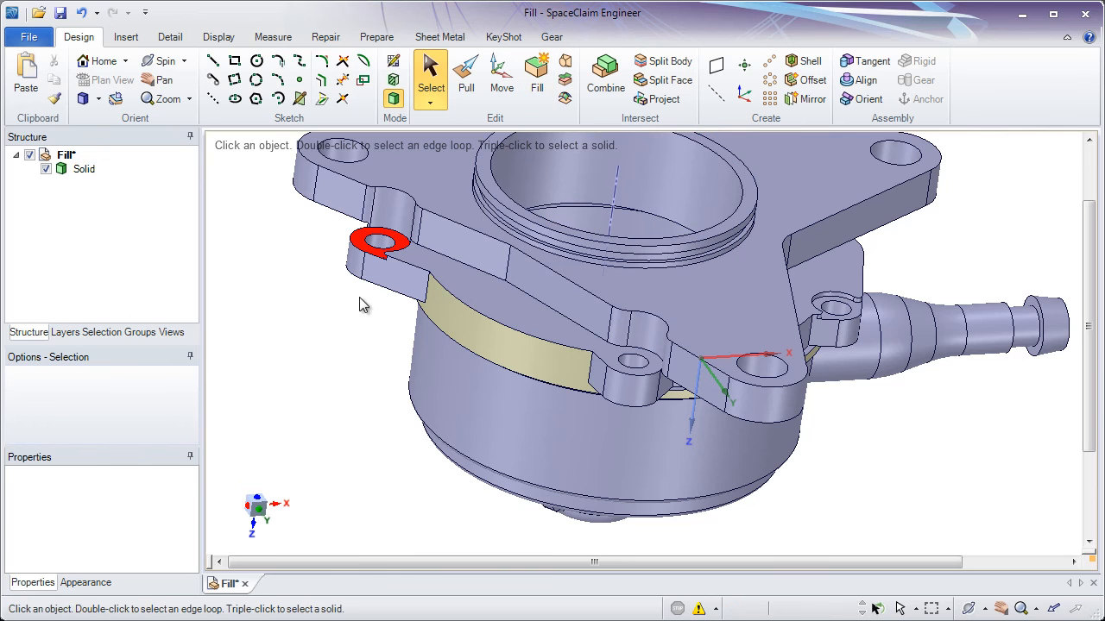
click(95, 62)
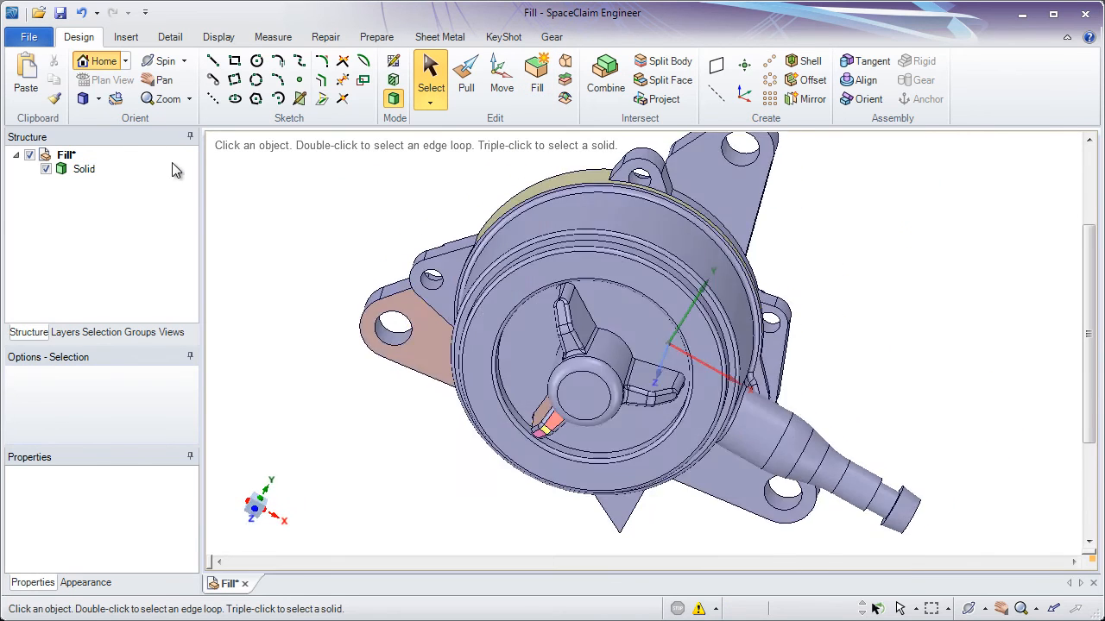